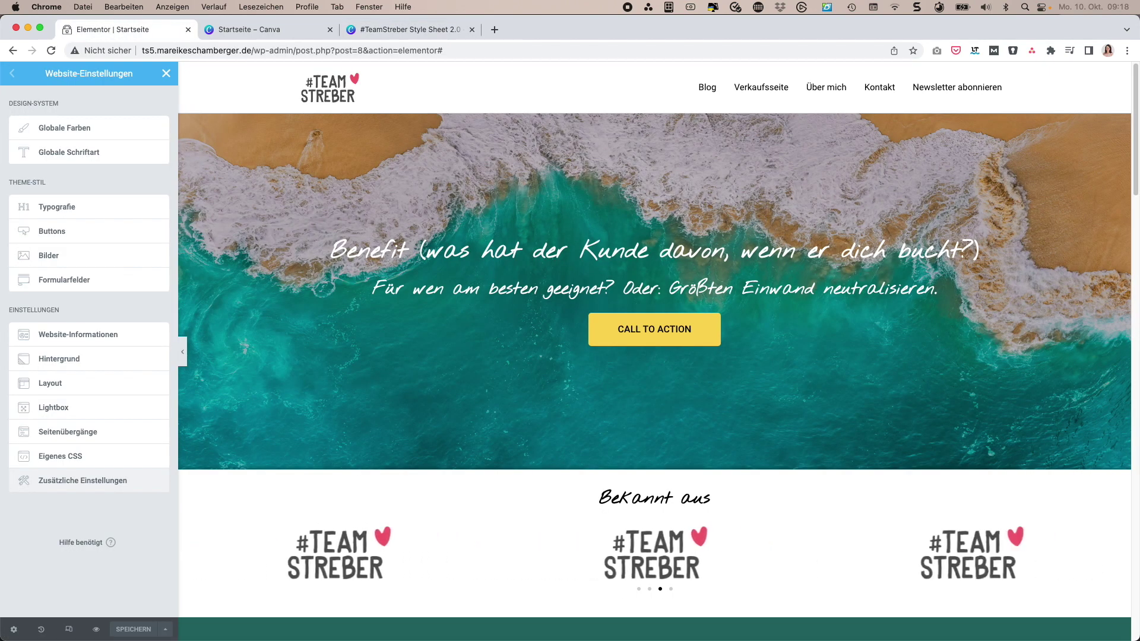
# Step: Return to the editor's main menu, reopen Website-Einstellungen and open Globale Farben
pyautogui.click(165, 75)
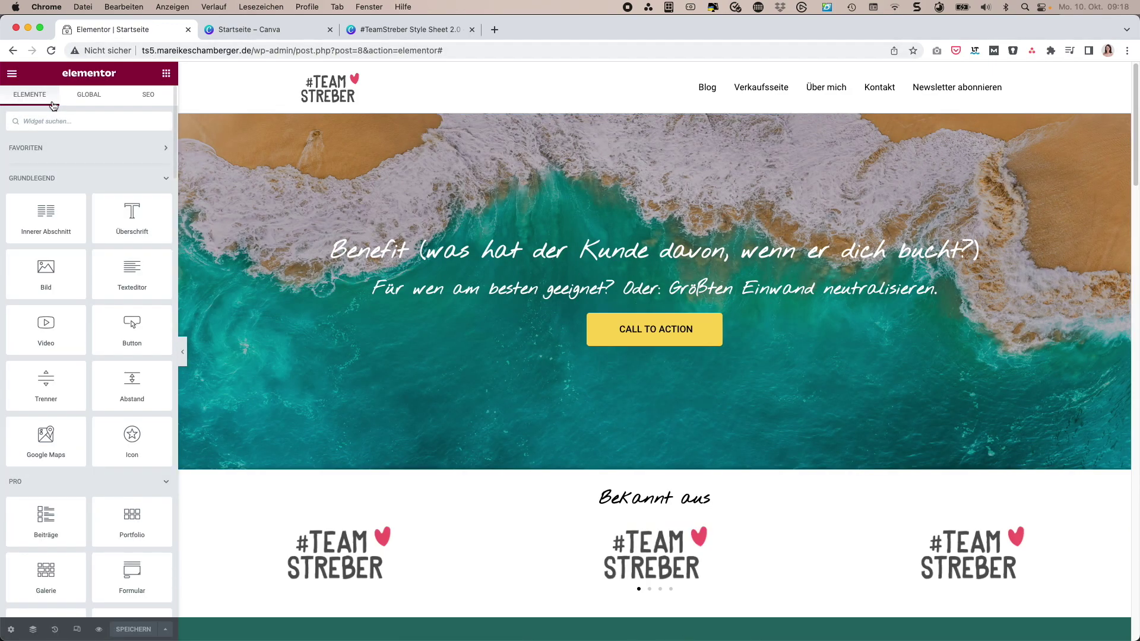
pyautogui.click(166, 74)
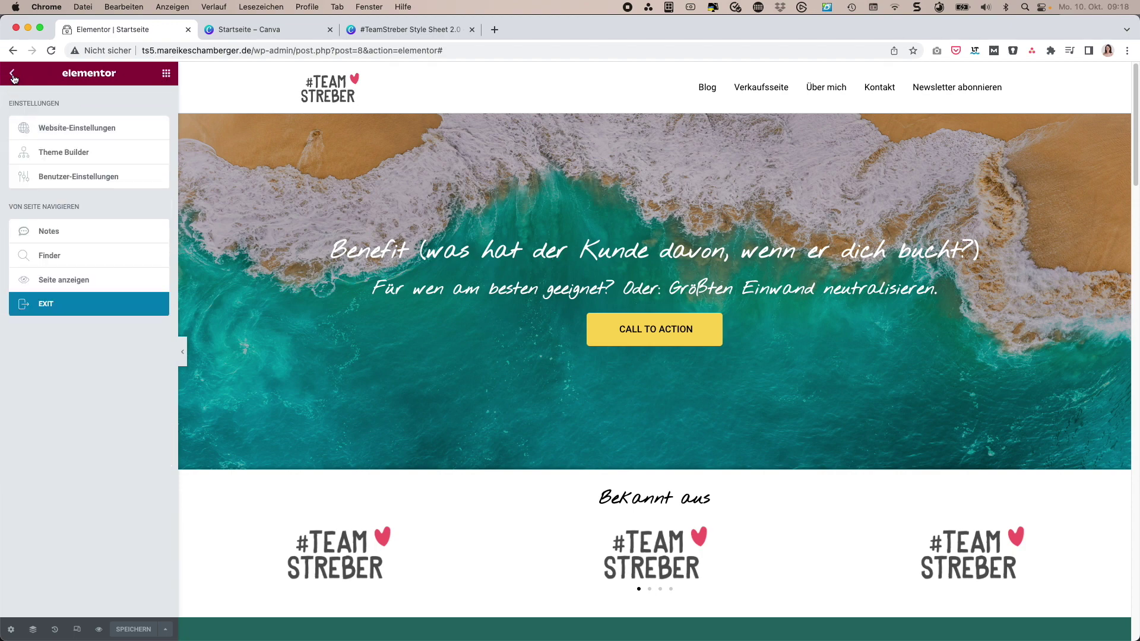
pyautogui.click(75, 131)
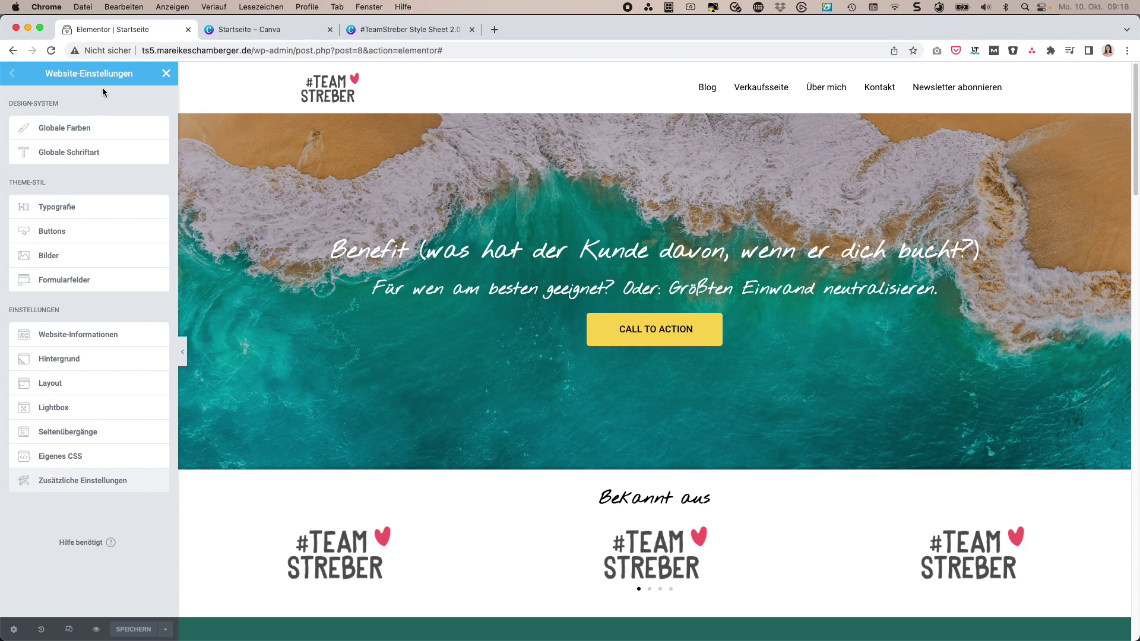
pyautogui.click(72, 135)
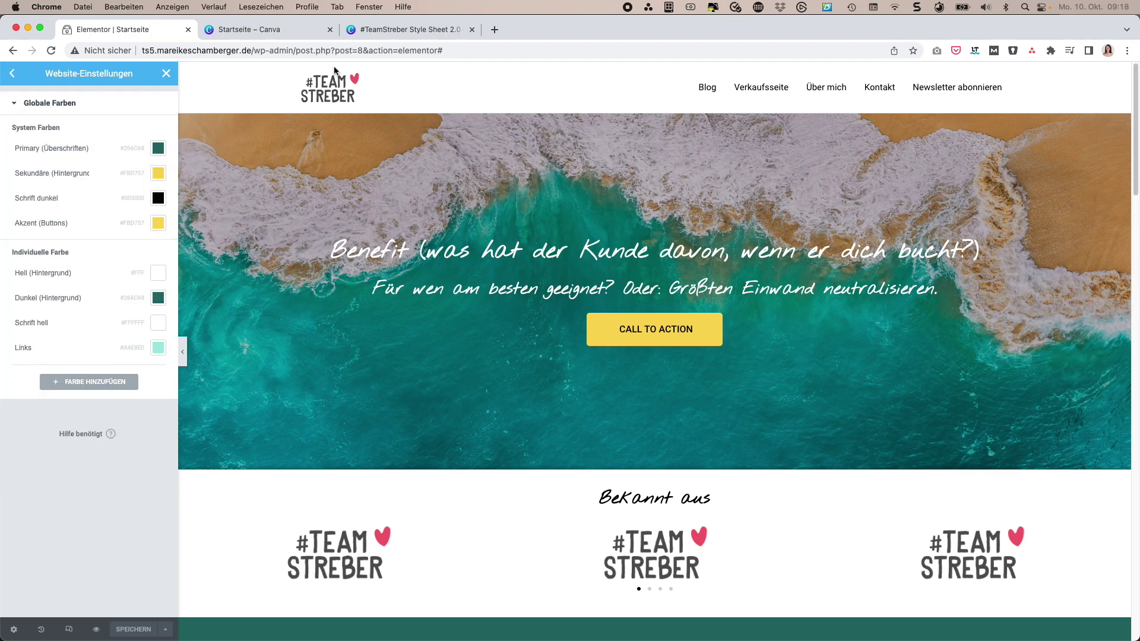
# Step: Review the brand palette on the Farben page of the #TeamStreber Style Sheet in Canva, and return to the Elementor page
pyautogui.click(415, 34)
pyautogui.scroll(8, 652, 399)
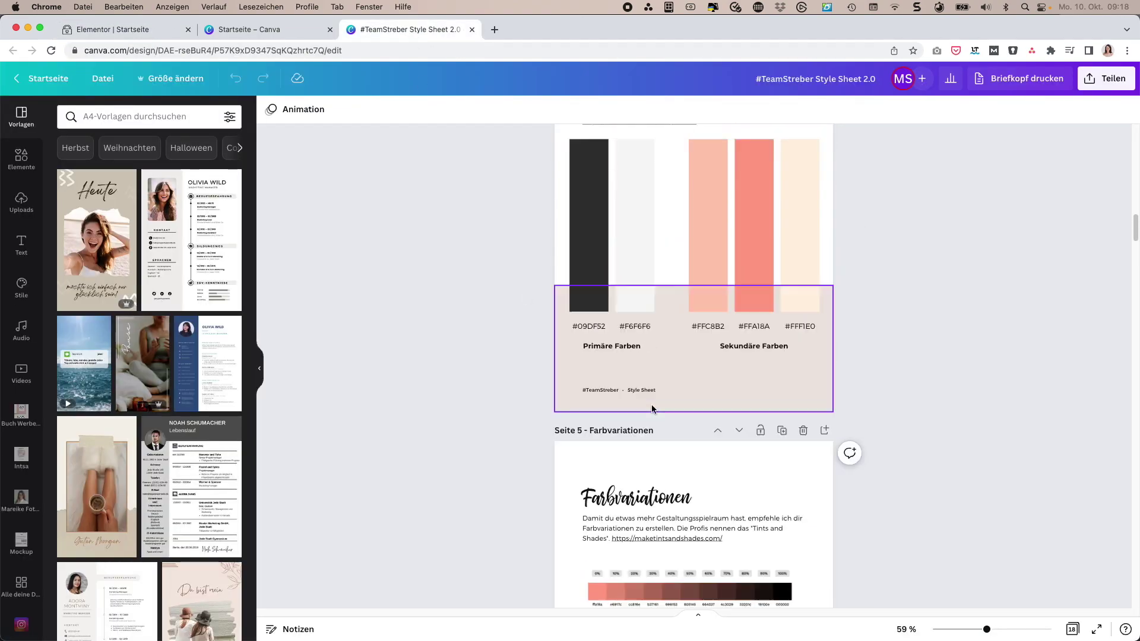
pyautogui.scroll(-2, 691, 443)
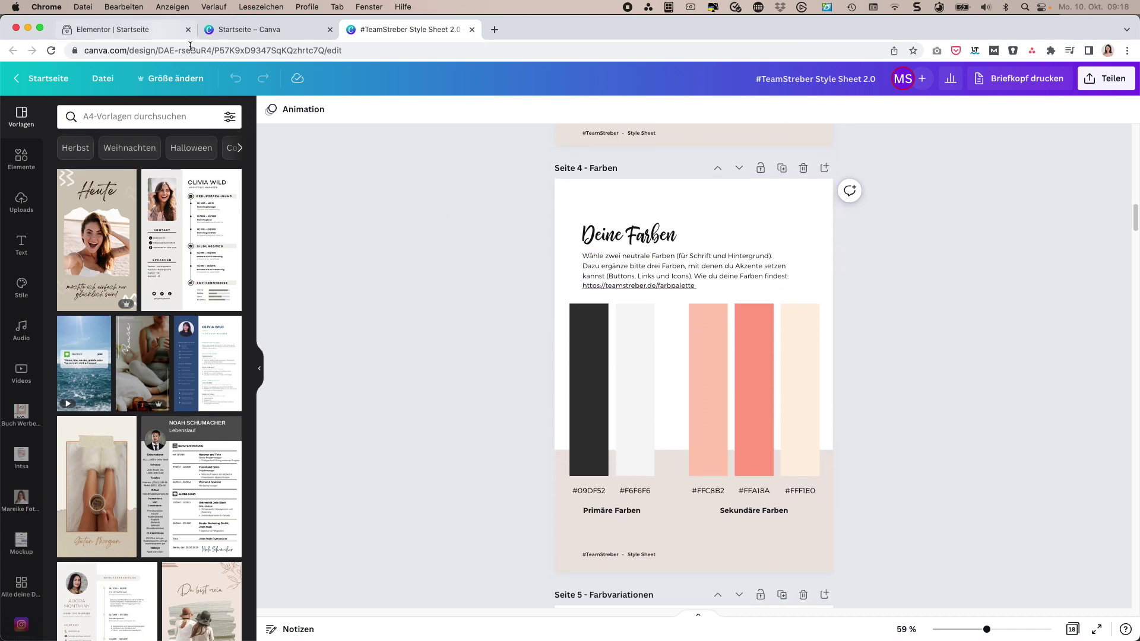
pyautogui.click(140, 31)
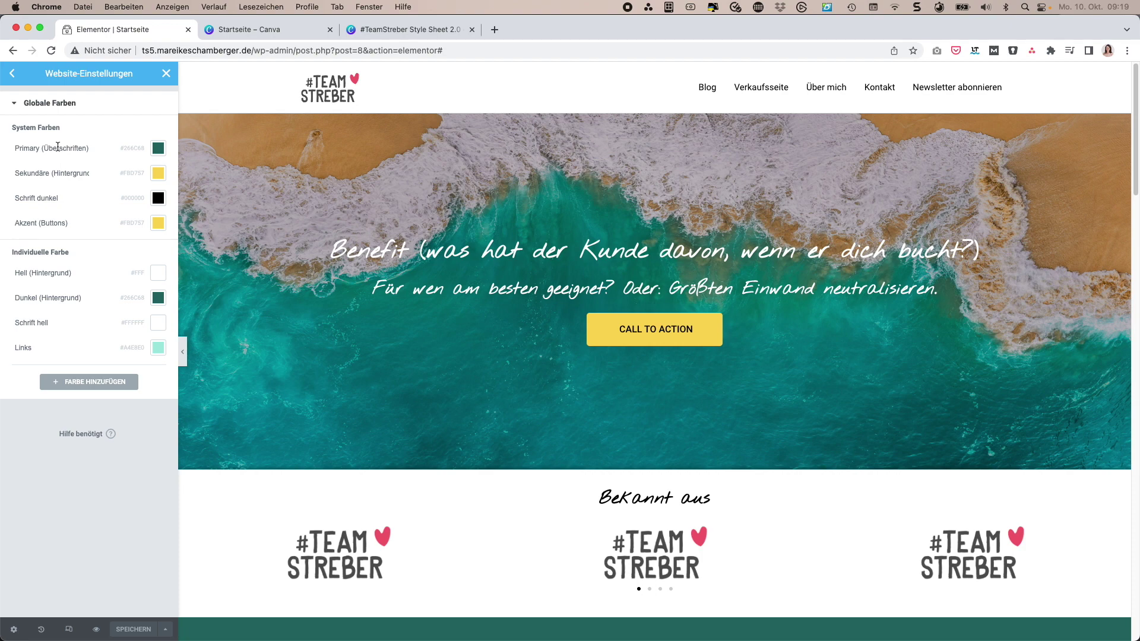
# Step: Examine where the Primary (Überschriften) colour is used between the hero area and the Angebot section
pyautogui.click(25, 148)
pyautogui.scroll(-3, 432, 272)
pyautogui.scroll(-7, 469, 276)
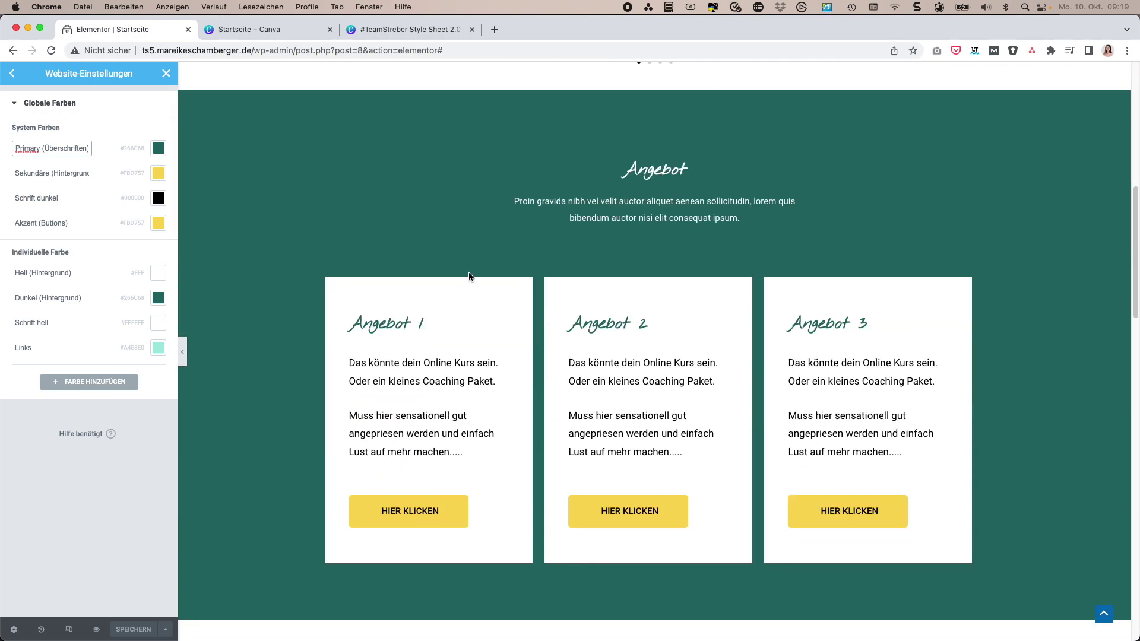
pyautogui.scroll(-1, 469, 276)
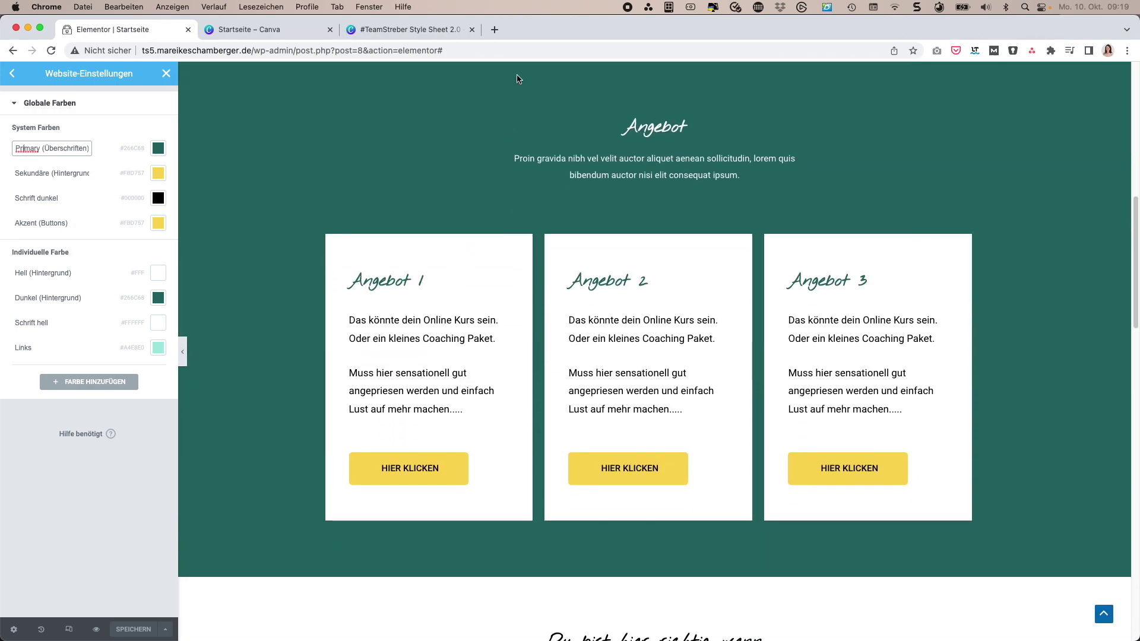
pyautogui.scroll(8, 516, 79)
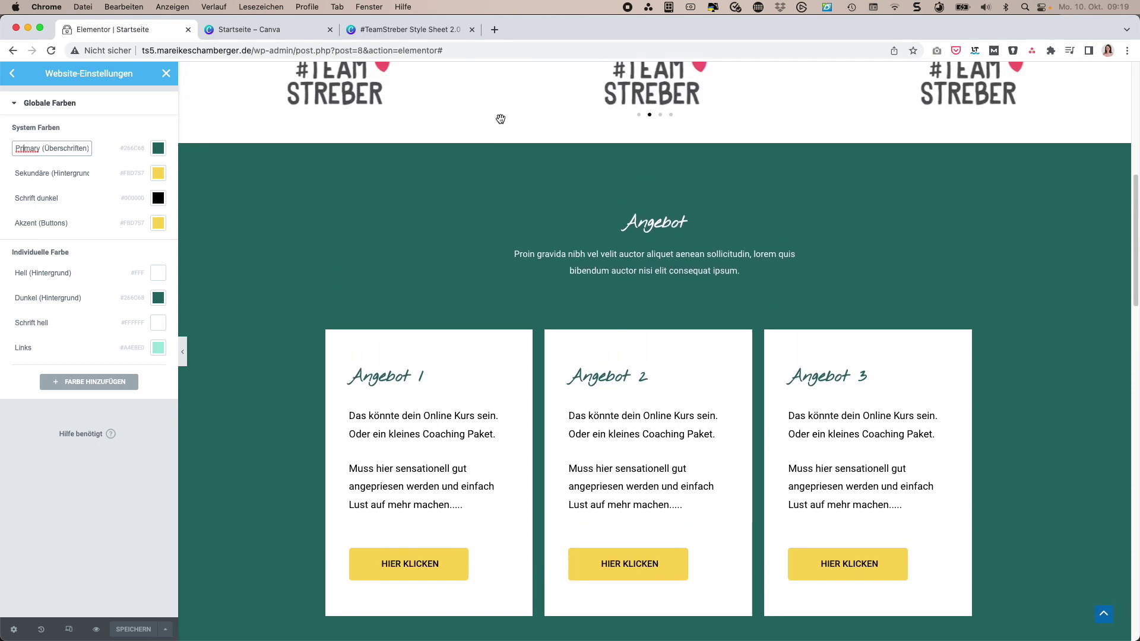
pyautogui.scroll(2, 498, 120)
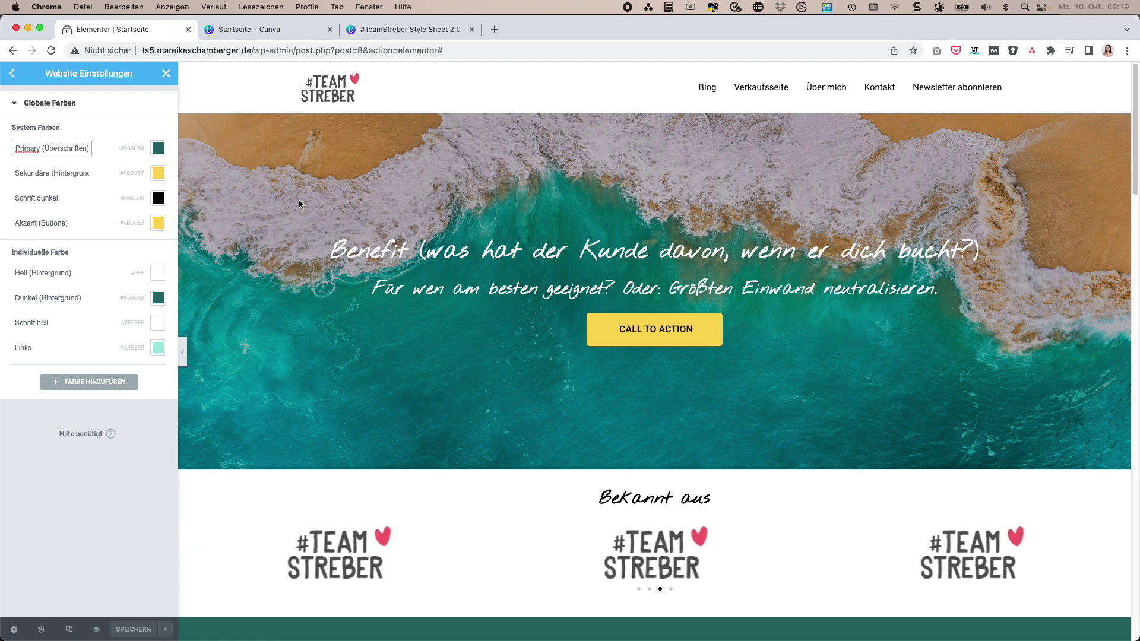
pyautogui.scroll(-7, 303, 200)
pyautogui.scroll(-1, 306, 201)
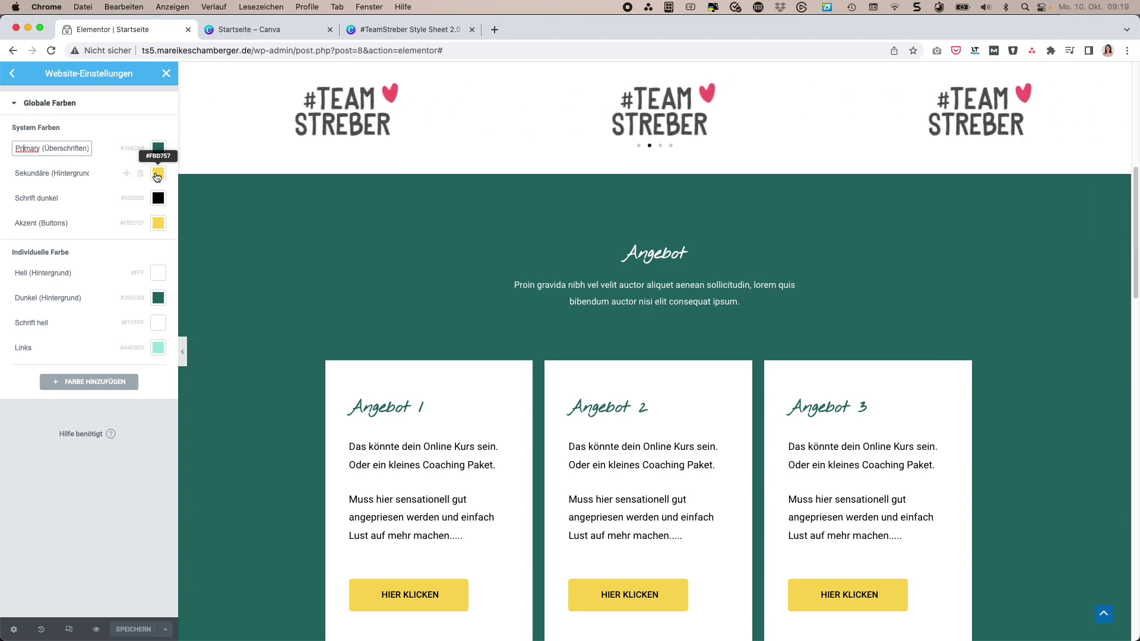
# Step: Examine how the secondary background, dark text and accent colours are used in the testimonial and "Hallo, ich bin" sections
pyautogui.scroll(-3, 331, 273)
pyautogui.scroll(-9, 331, 274)
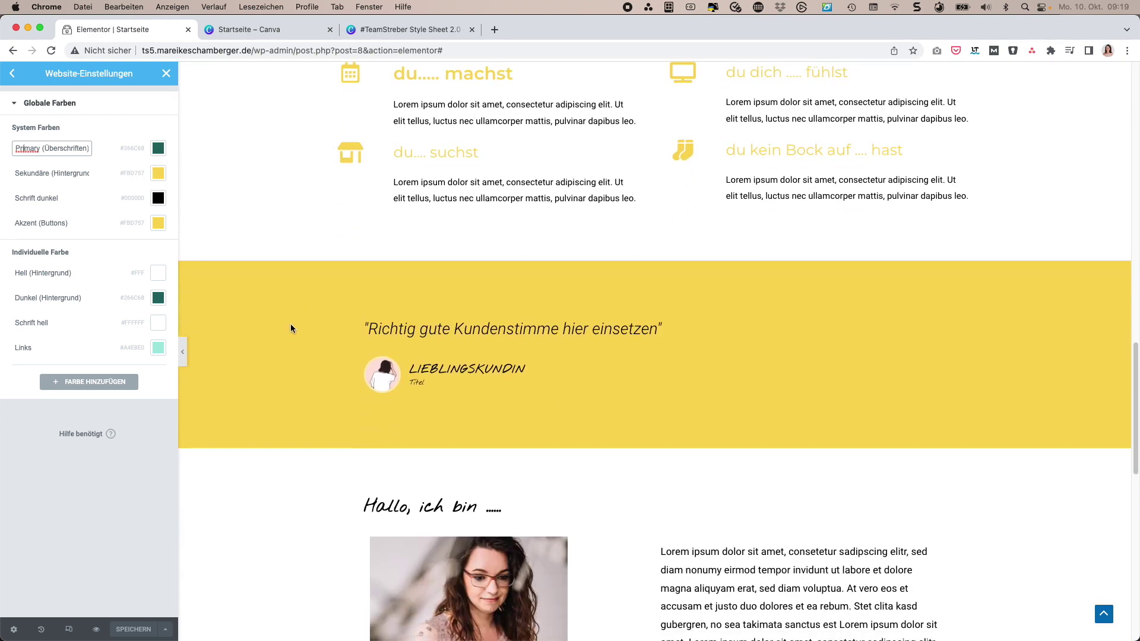
pyautogui.scroll(-1, 449, 316)
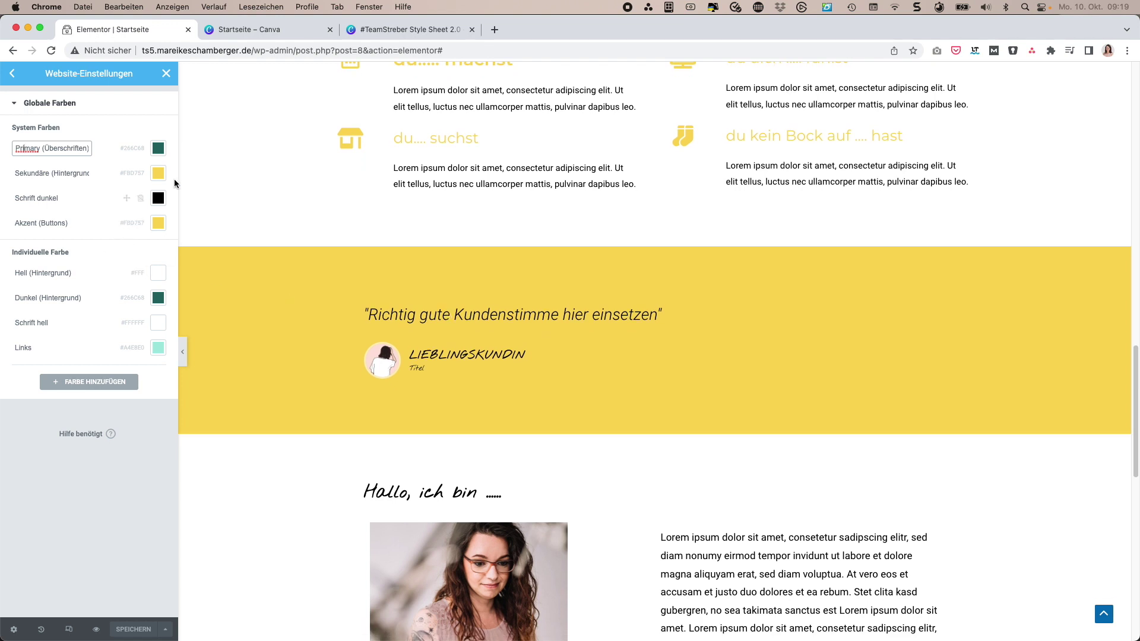
pyautogui.scroll(-2, 552, 402)
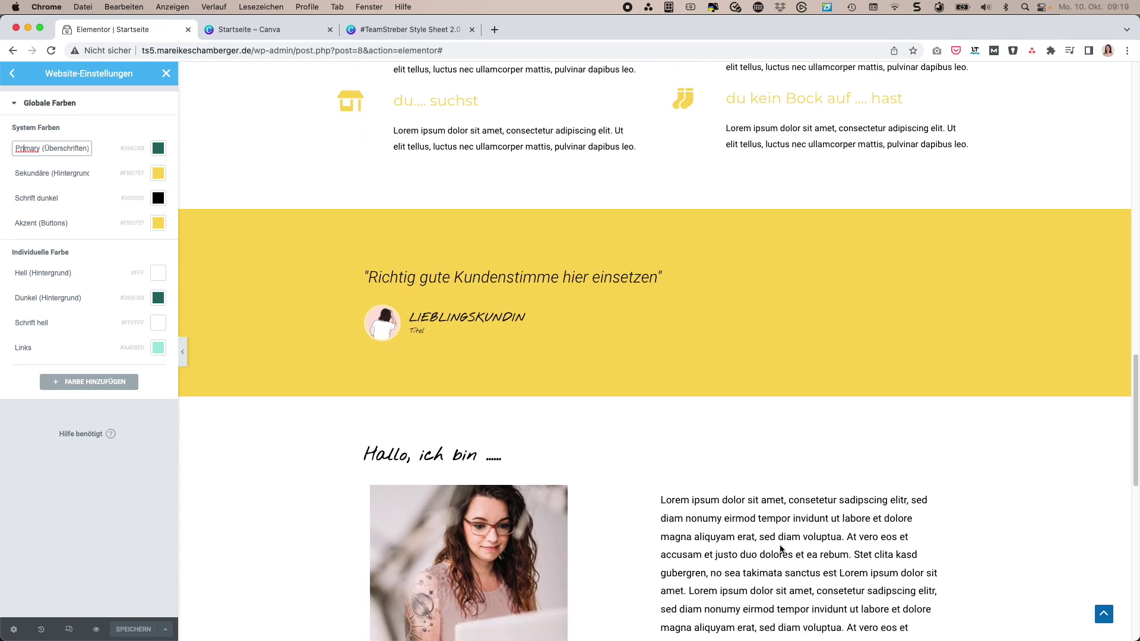
pyautogui.scroll(-2, 723, 536)
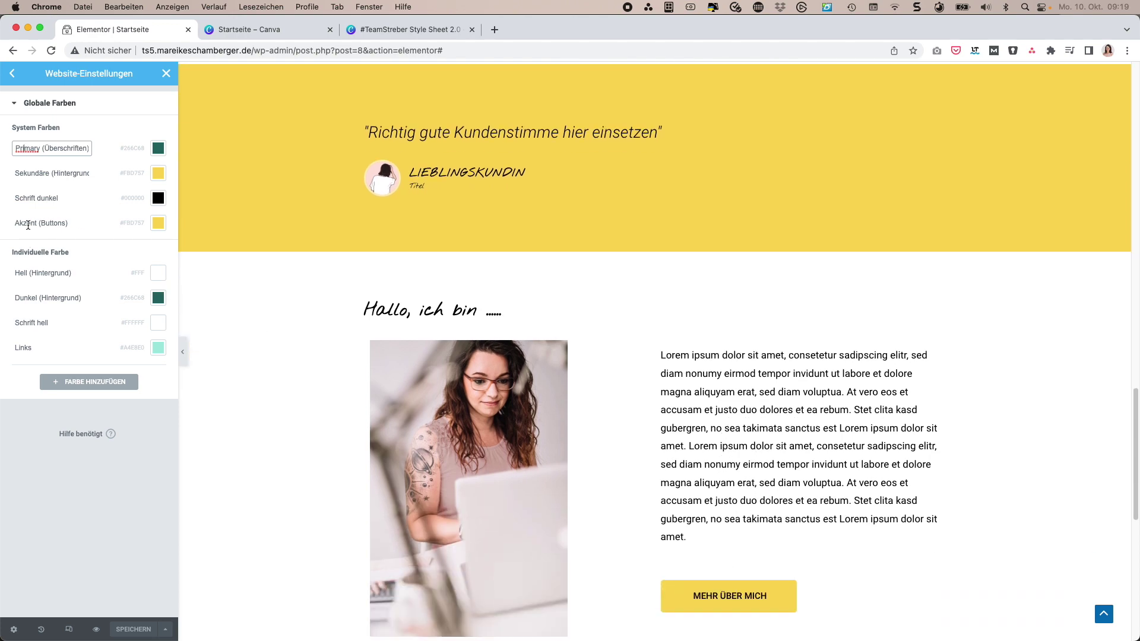
# Step: Compare the Angebot section's background, cards, text and buttons with the global colours, and return to the Website-Einstellungen overview
pyautogui.scroll(-10, 300, 308)
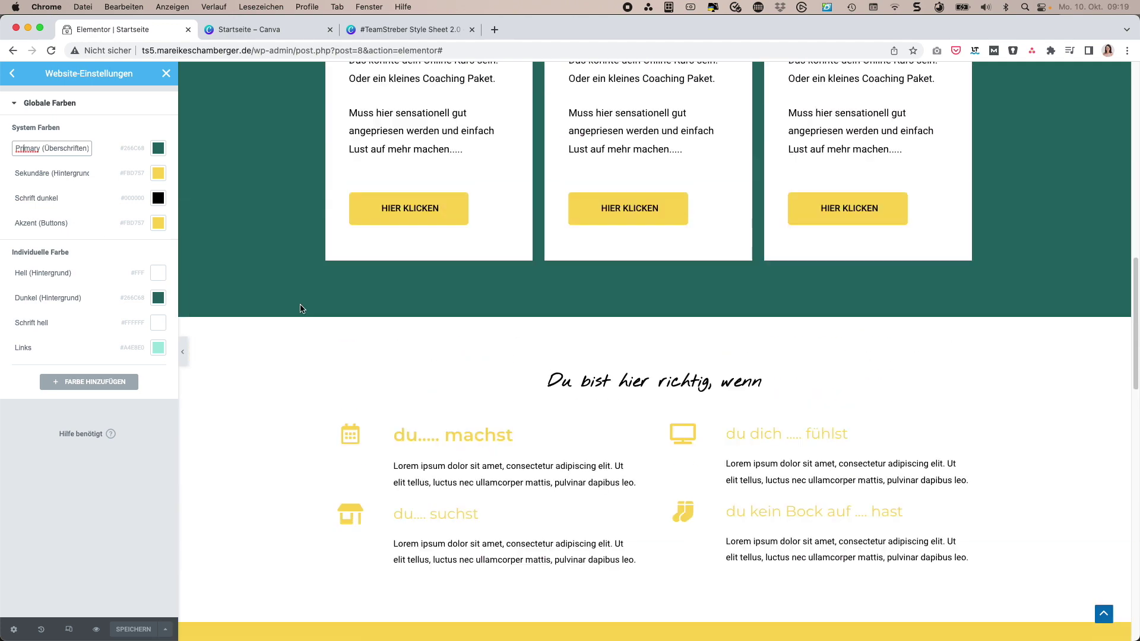
pyautogui.scroll(2, 315, 309)
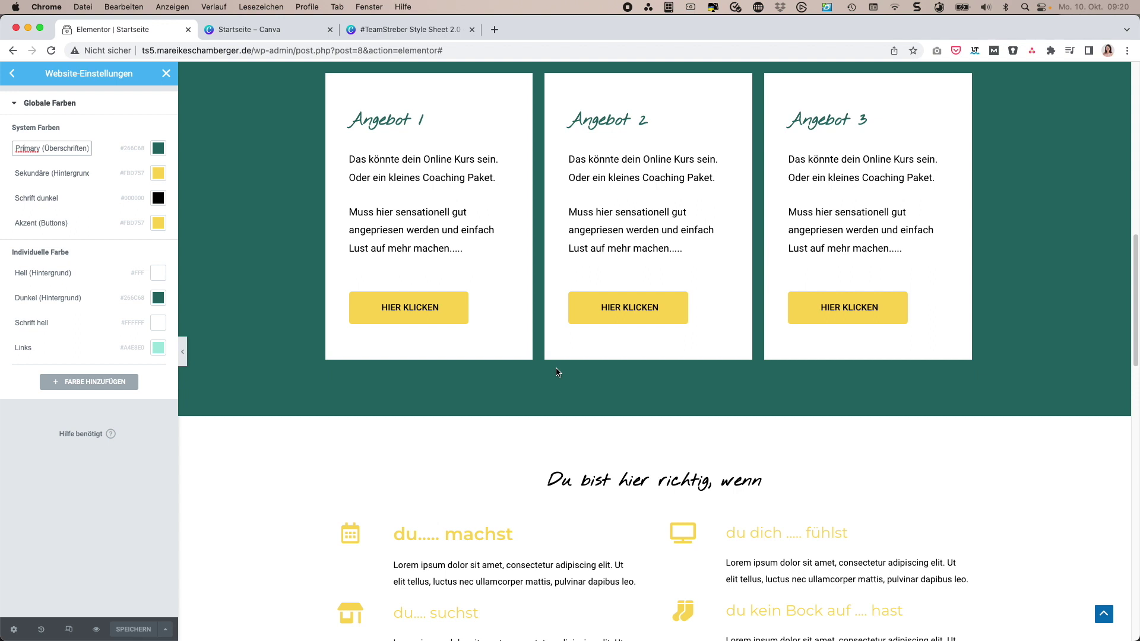
pyautogui.scroll(2, 410, 367)
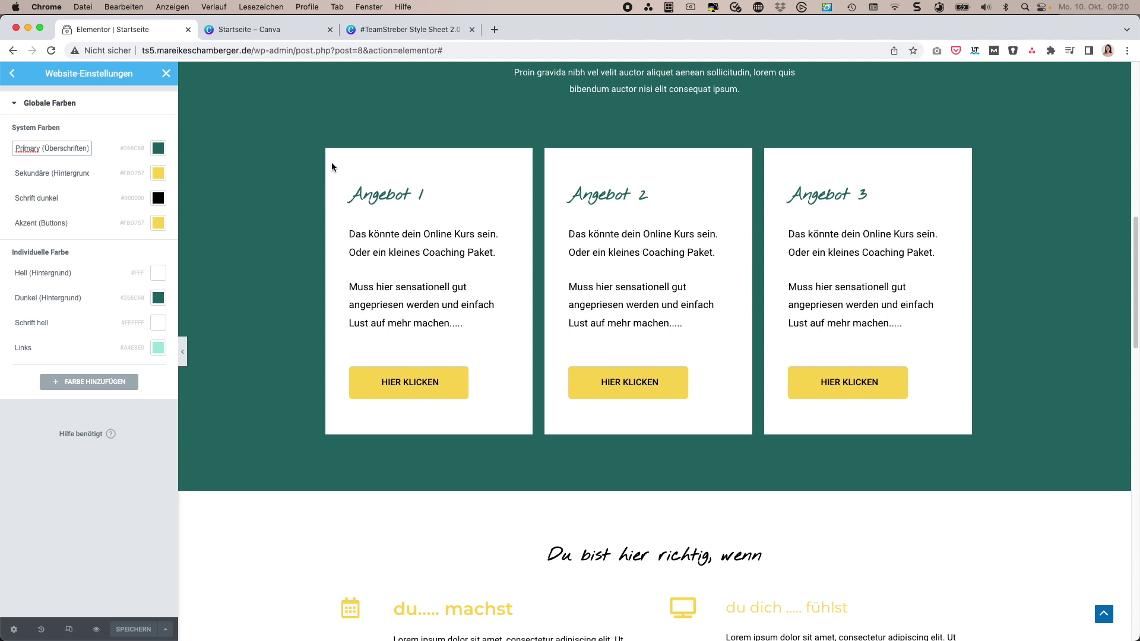
pyautogui.scroll(1, 332, 167)
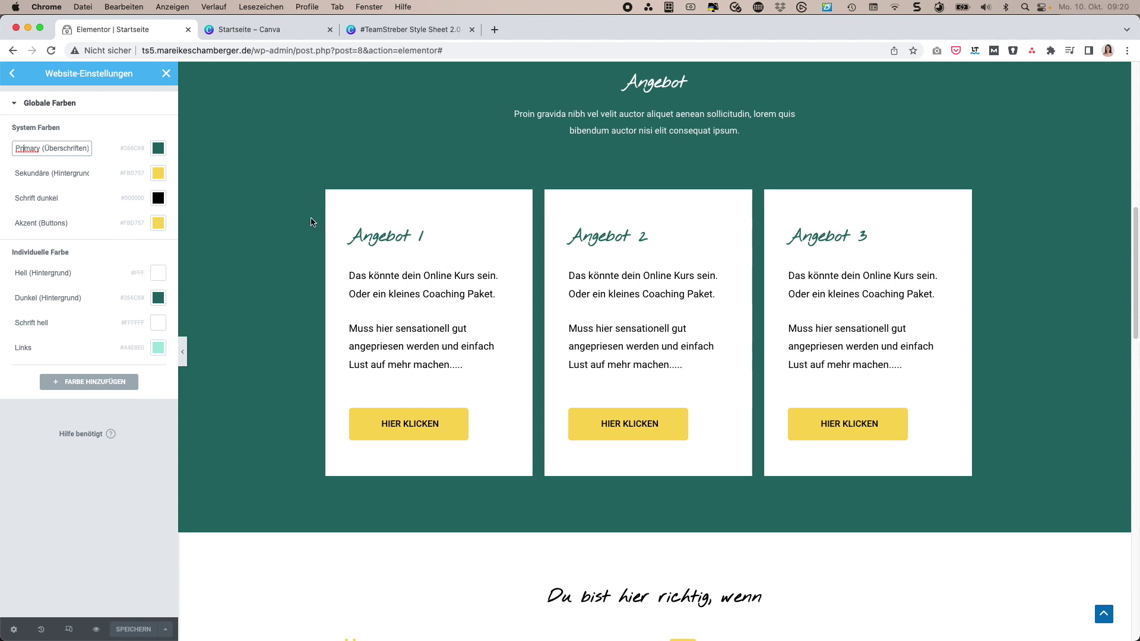
pyautogui.scroll(2, 333, 217)
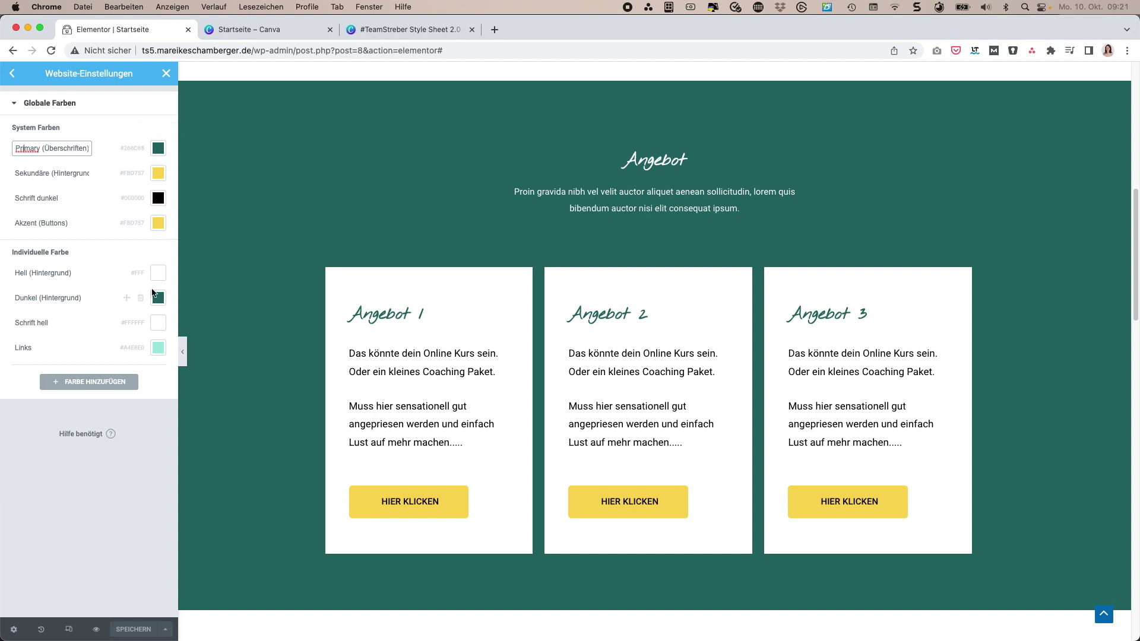
pyautogui.scroll(1, 250, 196)
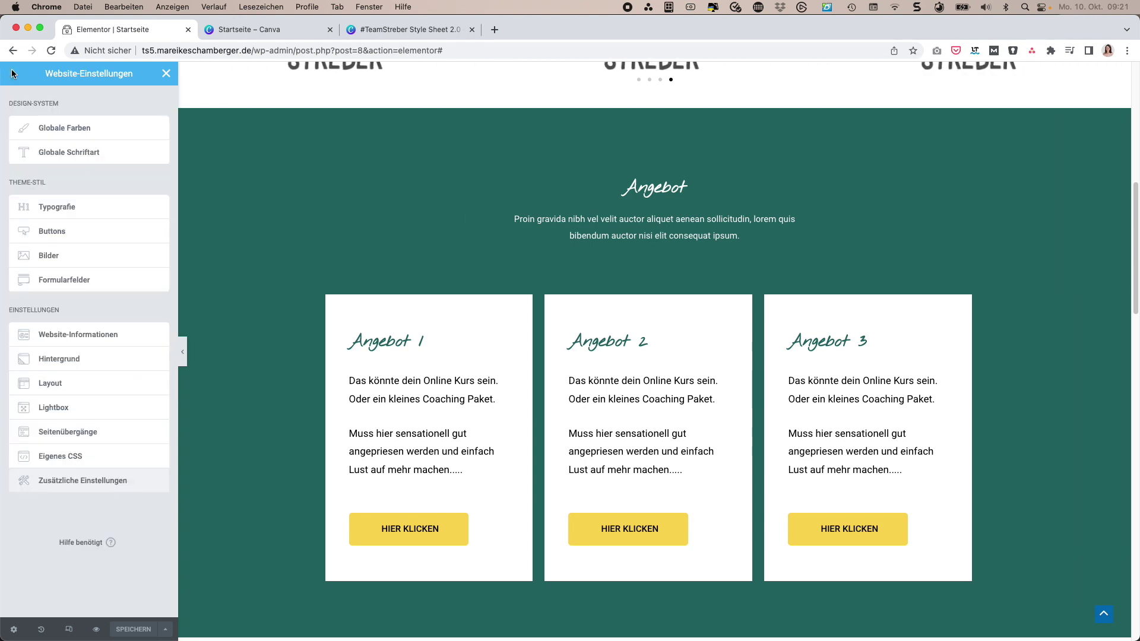
# Step: Review the typography settings of the Primary, Sekundäre, Text and Accent global fonts
pyautogui.click(66, 157)
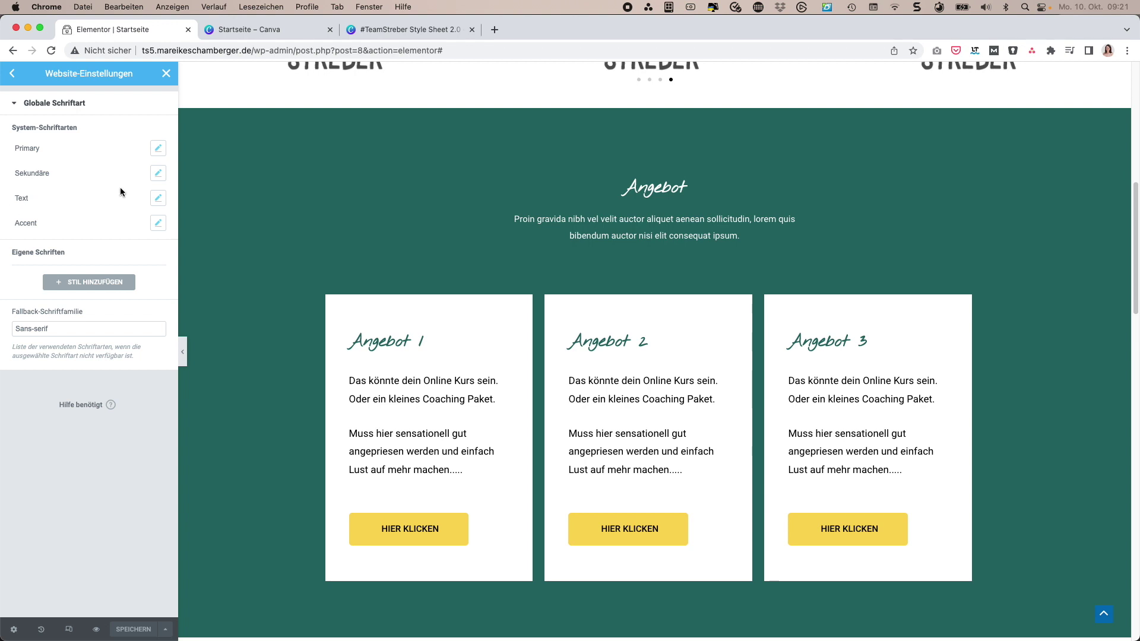
pyautogui.click(159, 149)
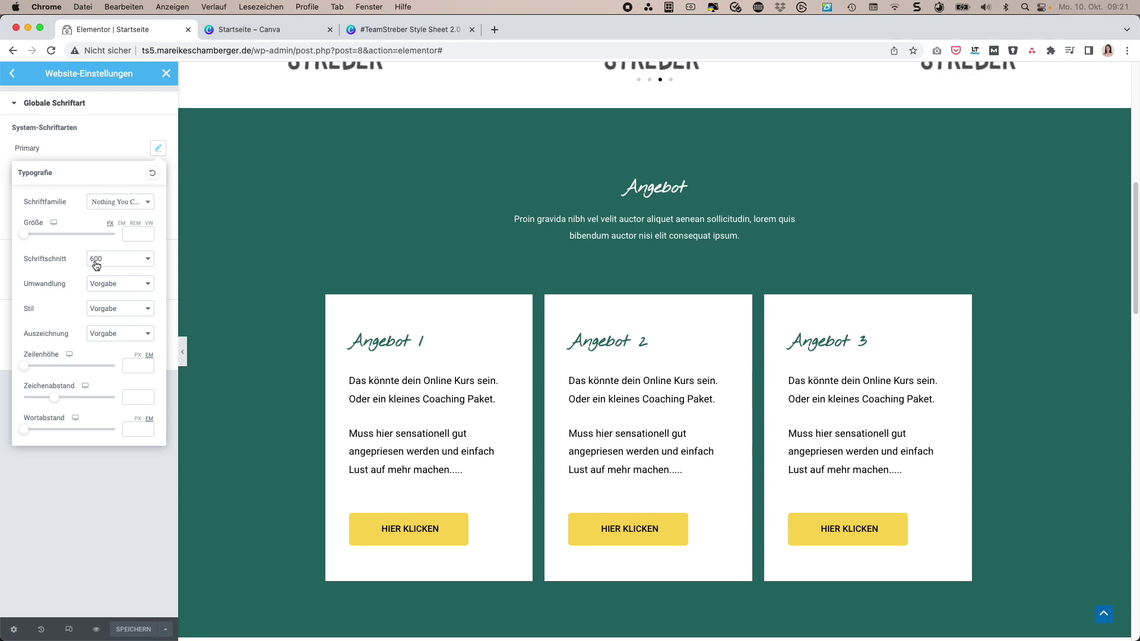
pyautogui.click(158, 152)
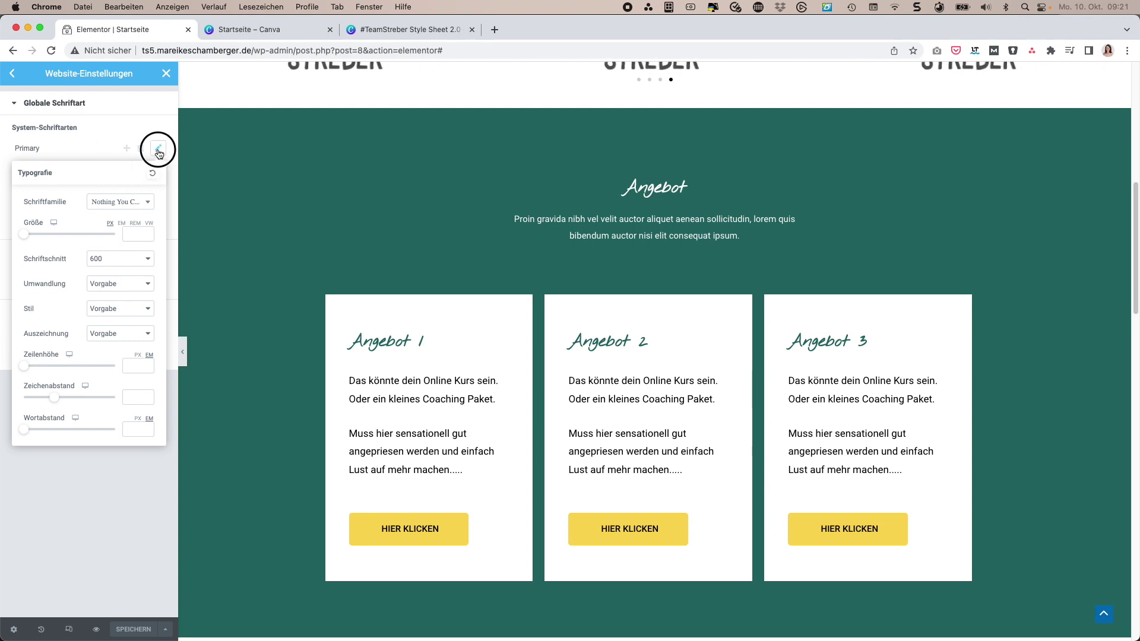
pyautogui.click(158, 175)
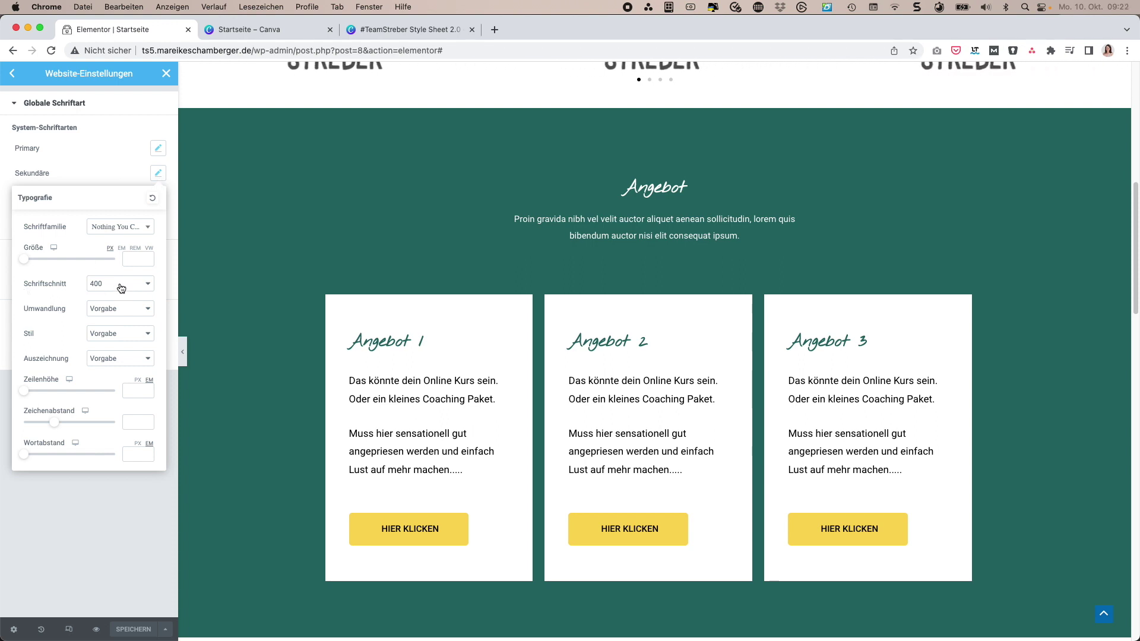
pyautogui.click(124, 159)
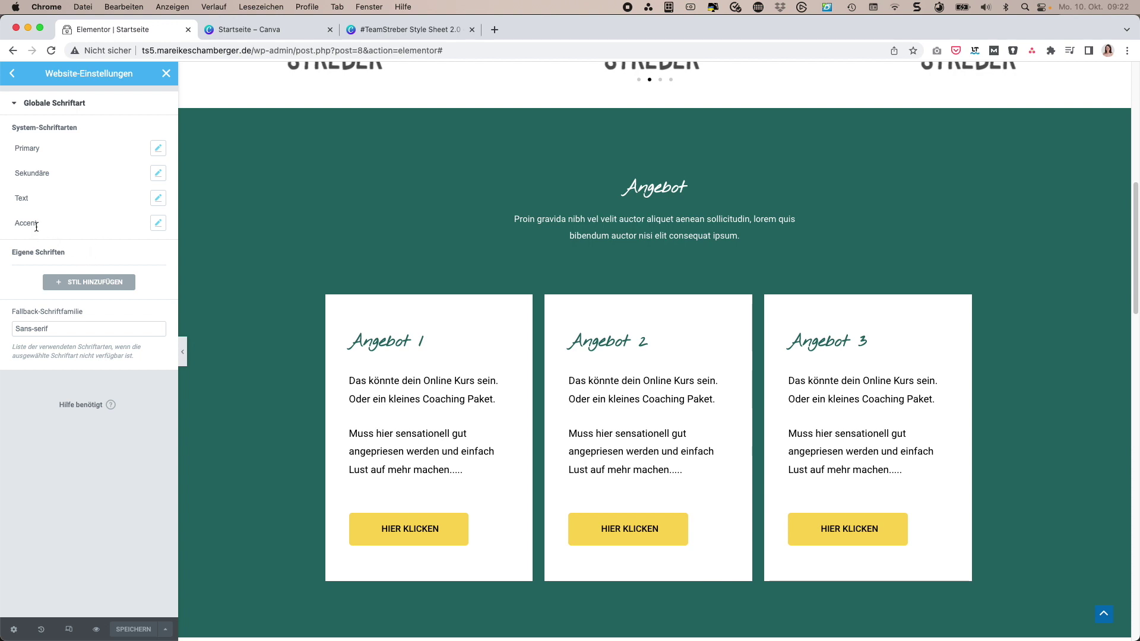
pyautogui.click(159, 198)
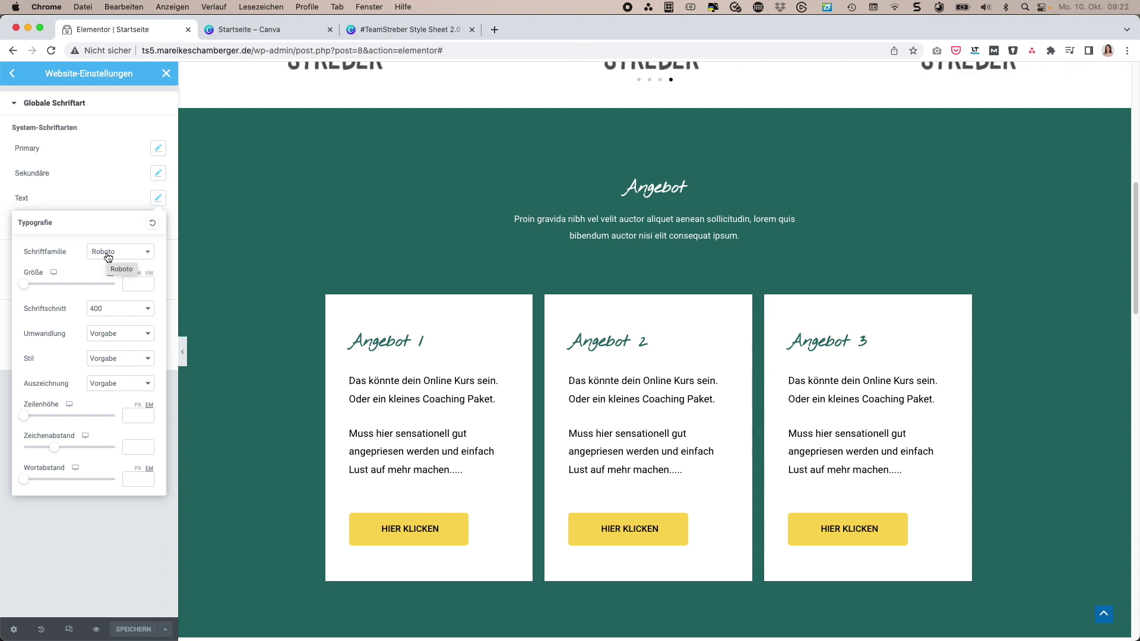
pyautogui.click(97, 194)
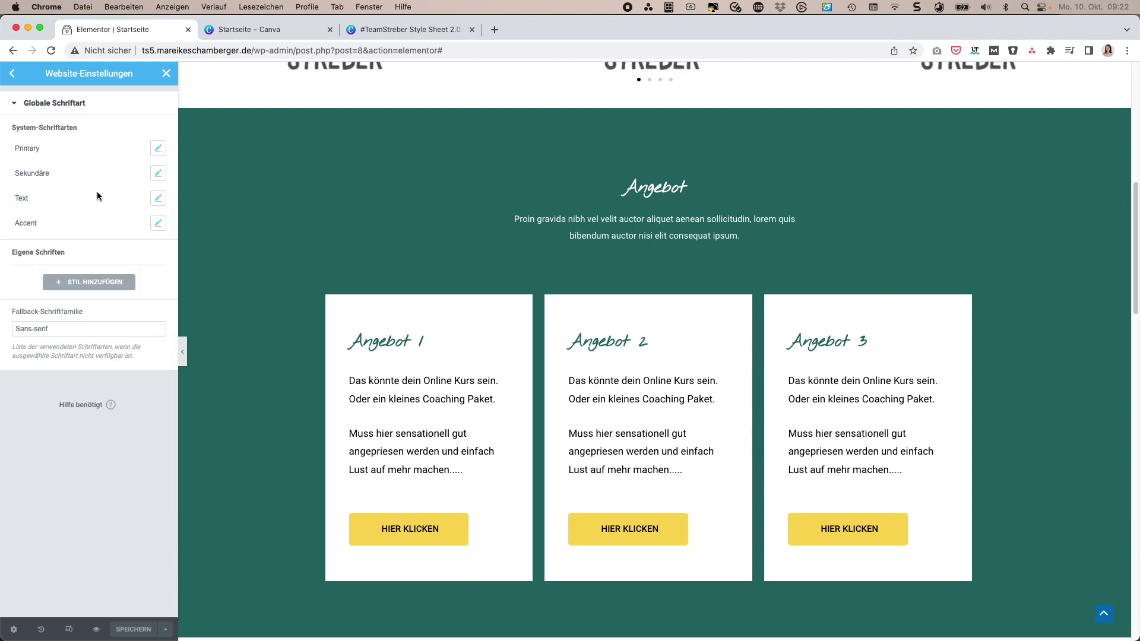
pyautogui.click(158, 224)
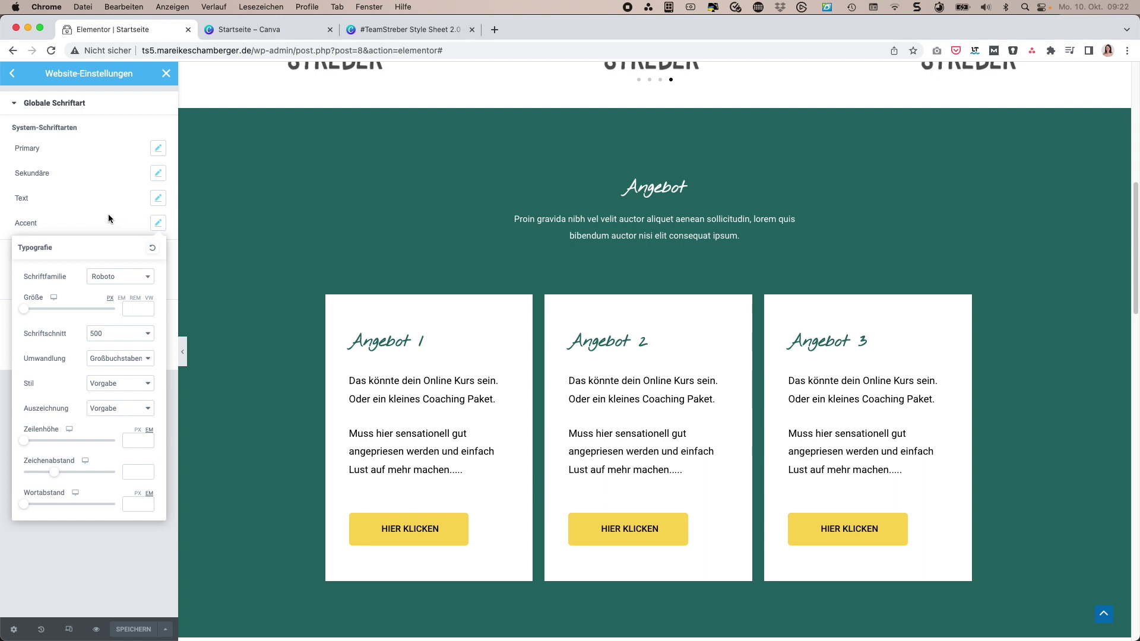
pyautogui.click(171, 226)
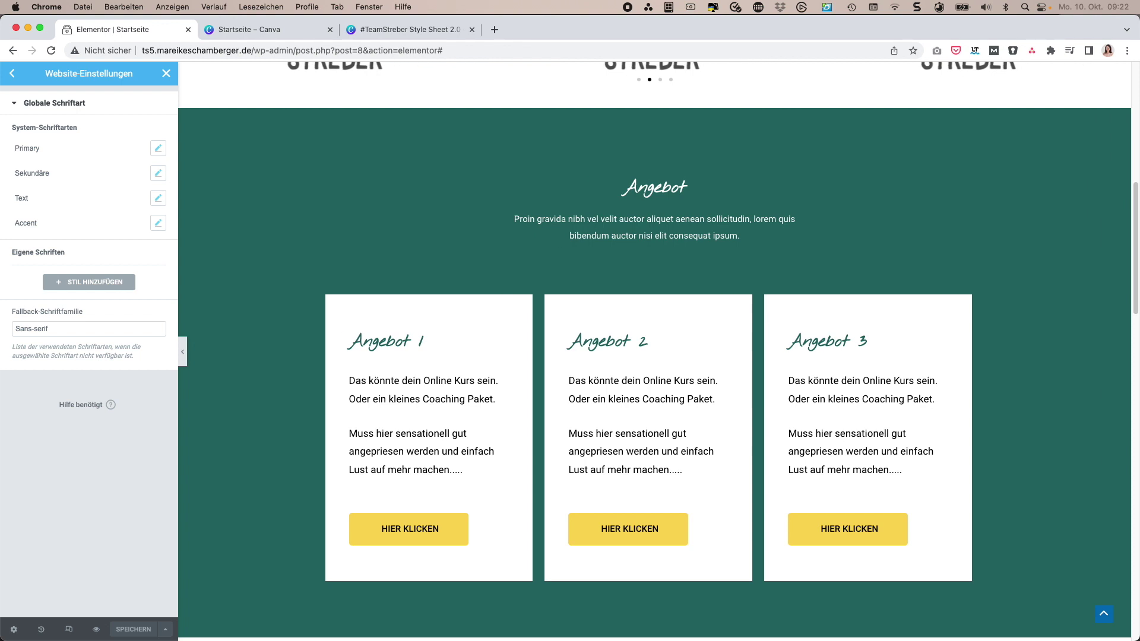
# Step: Set the hover background colour of the theme buttons to the global colour Dunkel (Hintergrund), and save the website settings
pyautogui.click(13, 76)
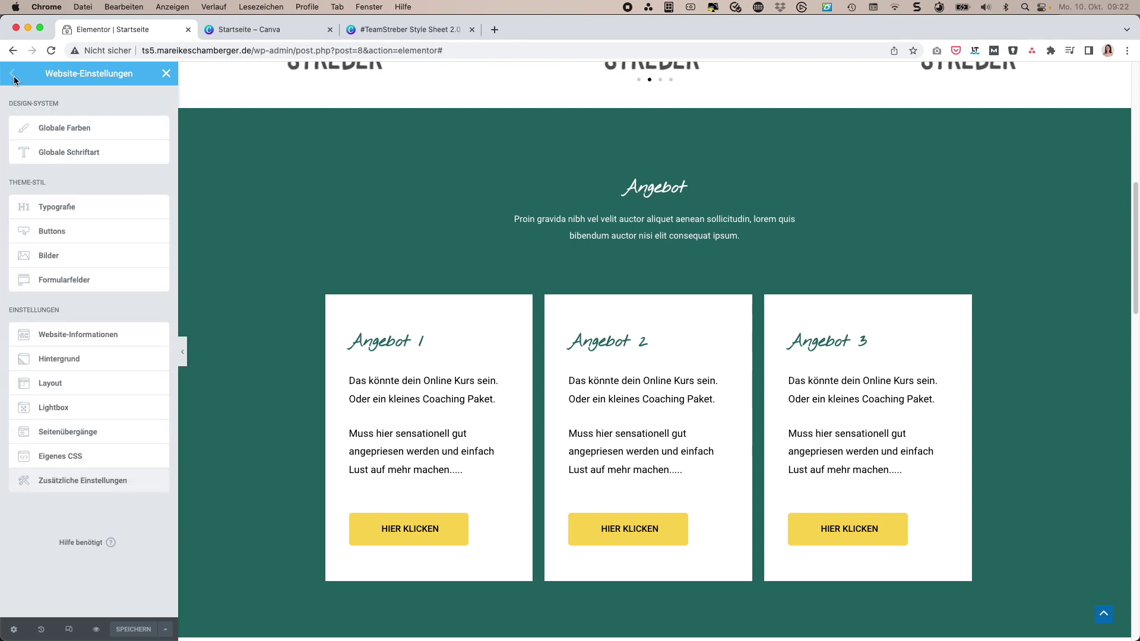
pyautogui.click(44, 234)
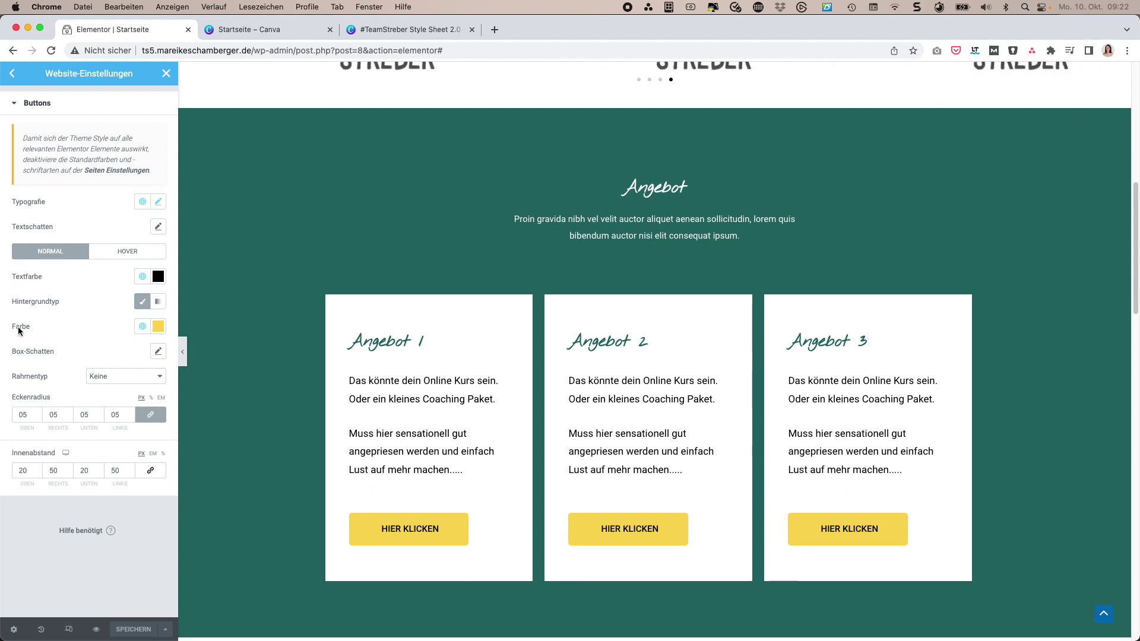
pyautogui.click(126, 255)
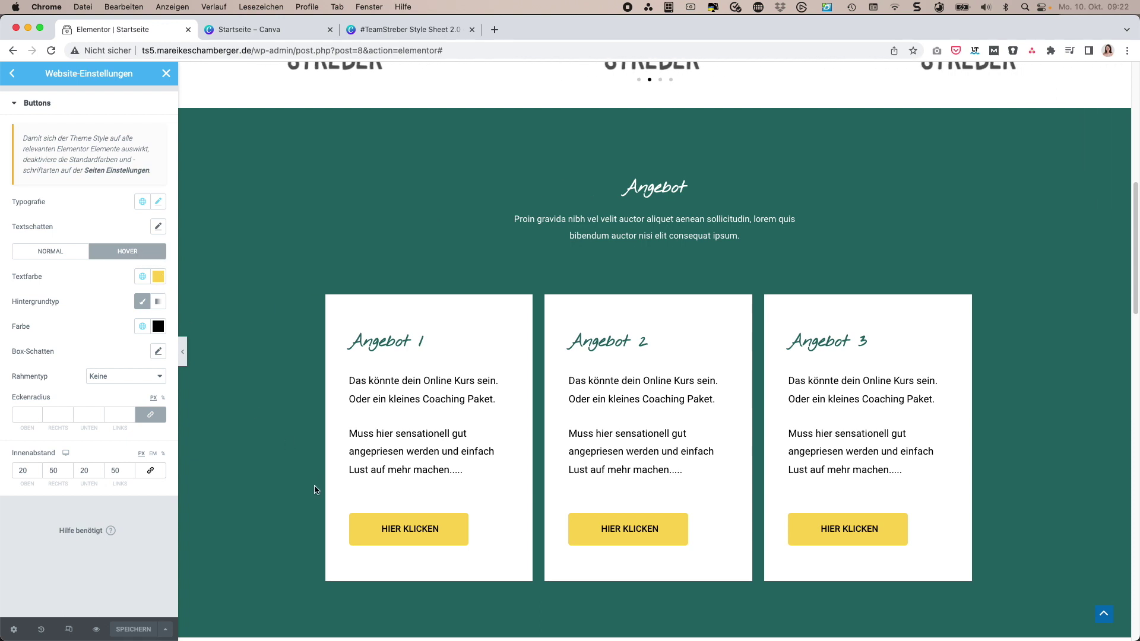
pyautogui.click(142, 331)
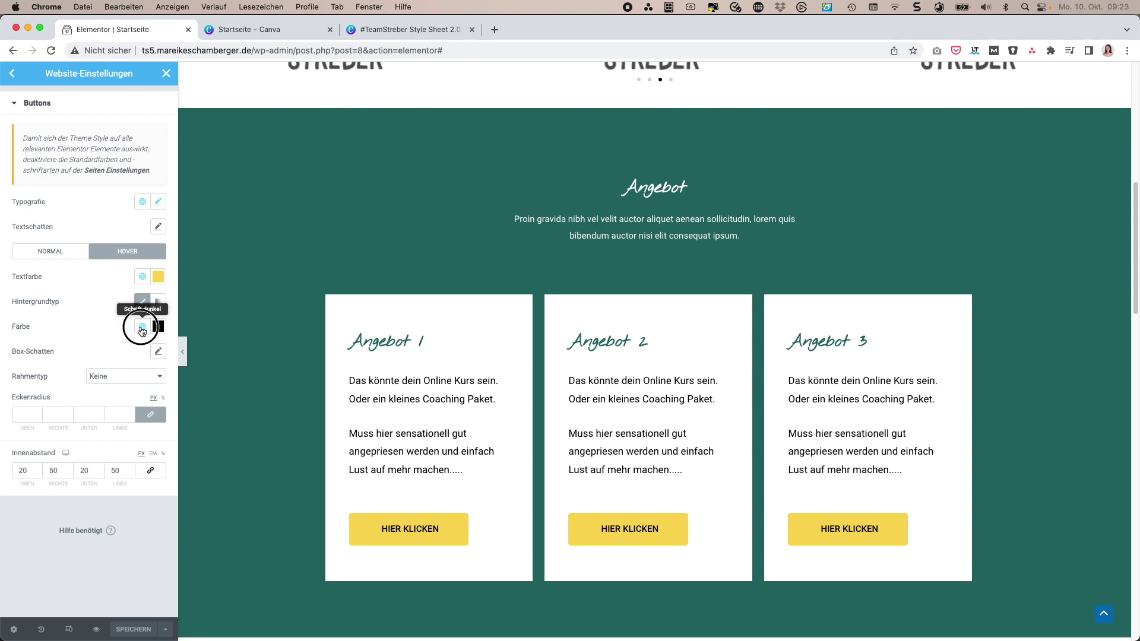
pyautogui.scroll(-3, 74, 404)
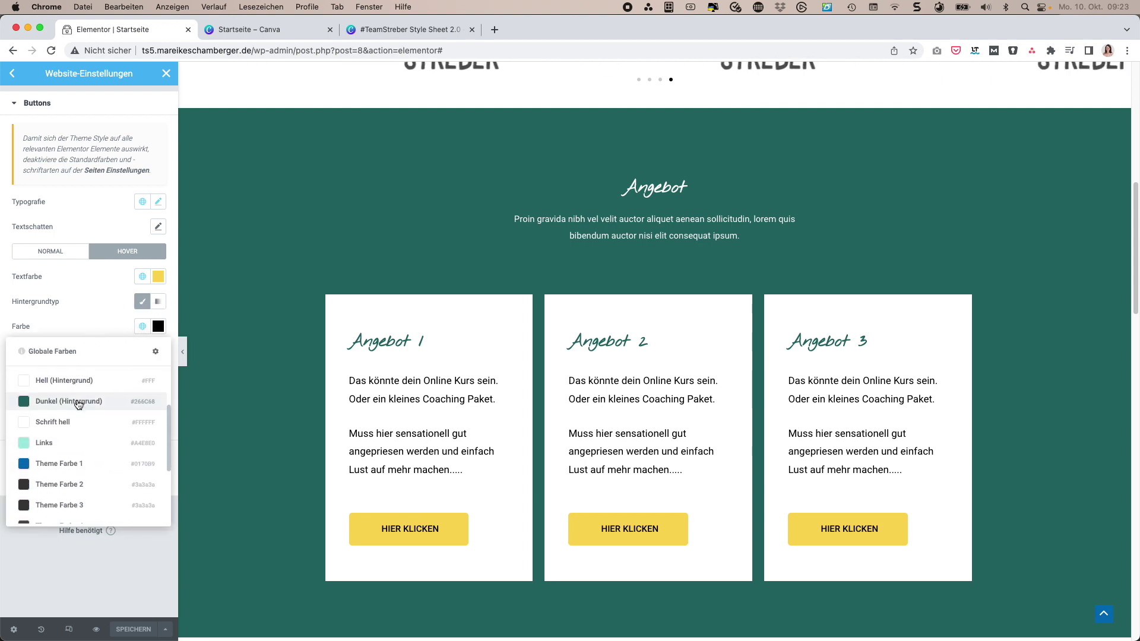
pyautogui.click(64, 405)
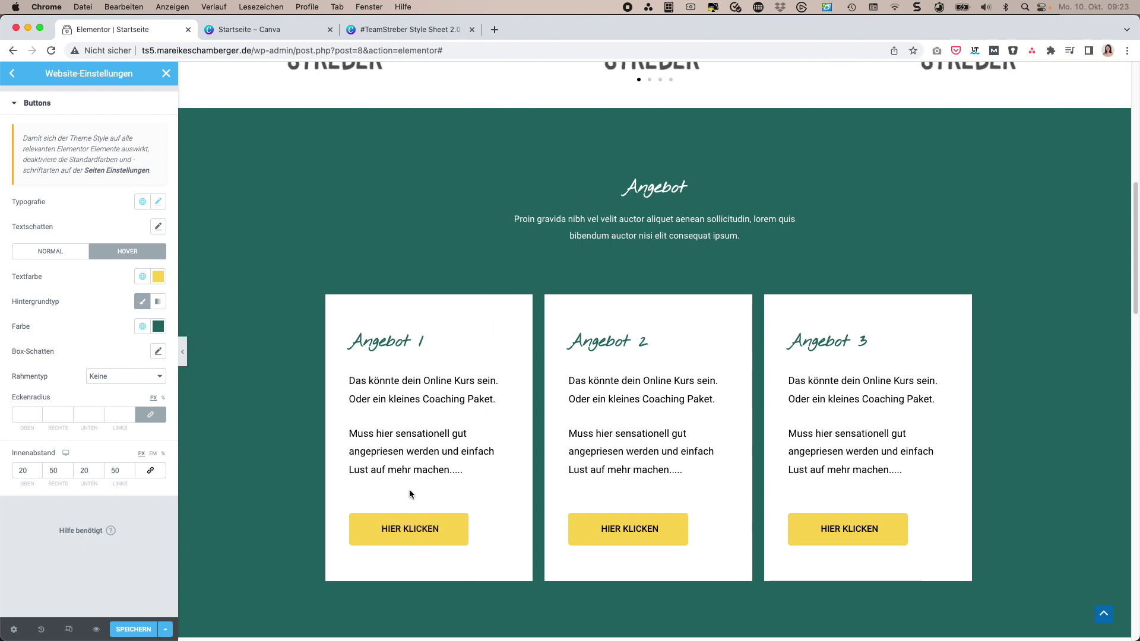
pyautogui.click(126, 630)
pyautogui.click(12, 75)
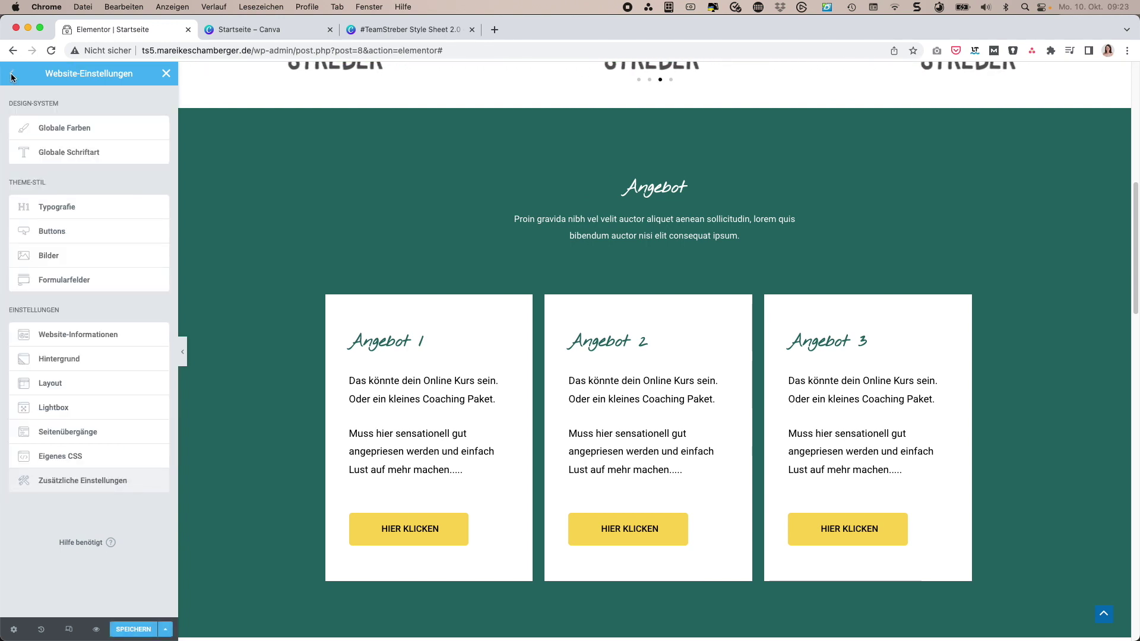
# Step: Review the theme buttons' typography settings, including the available Auszeichnung options
pyautogui.click(51, 234)
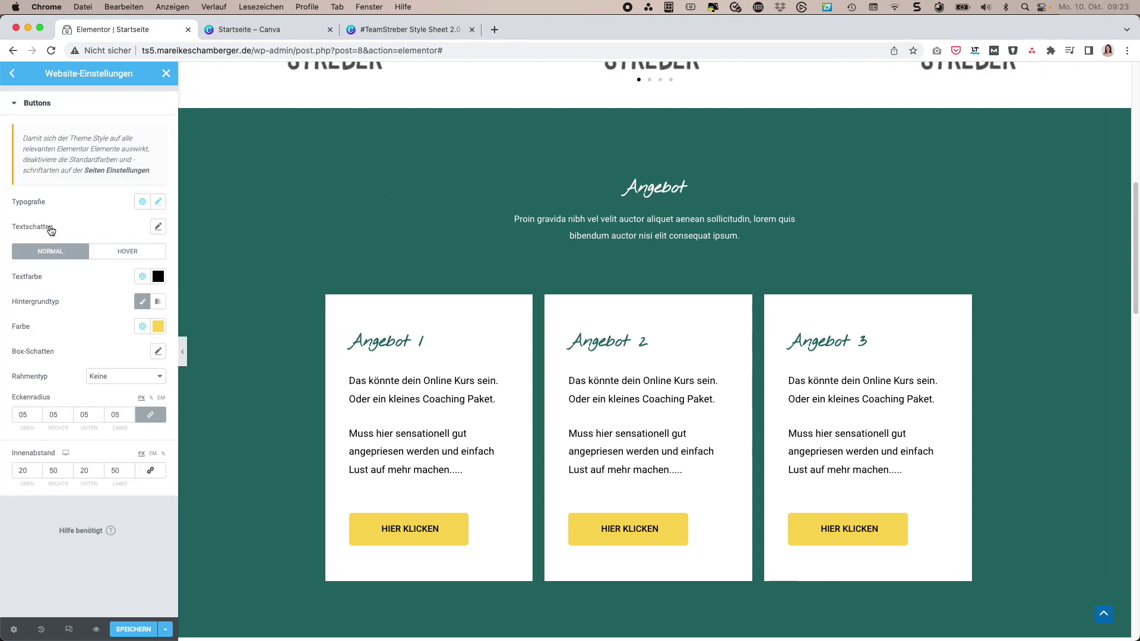
pyautogui.click(158, 203)
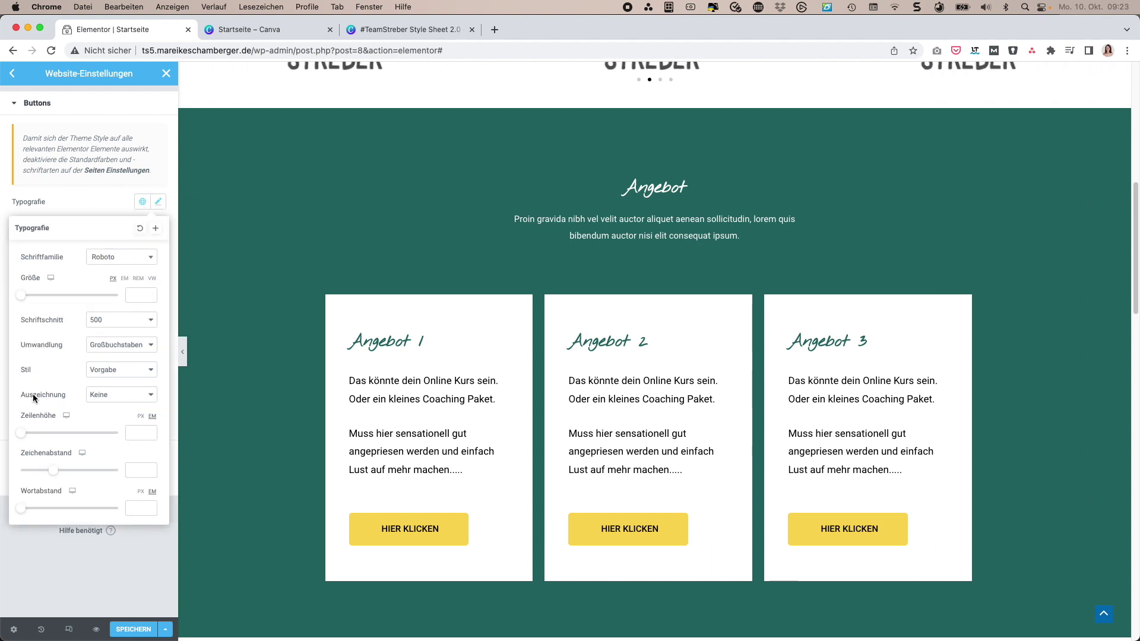
pyautogui.click(105, 399)
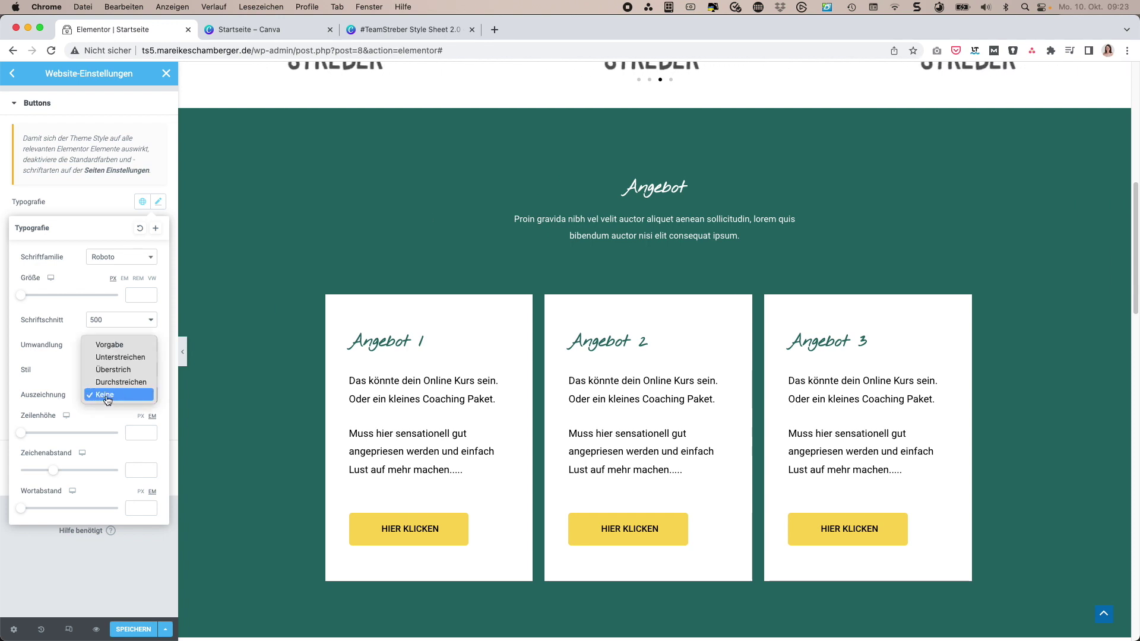
pyautogui.click(108, 397)
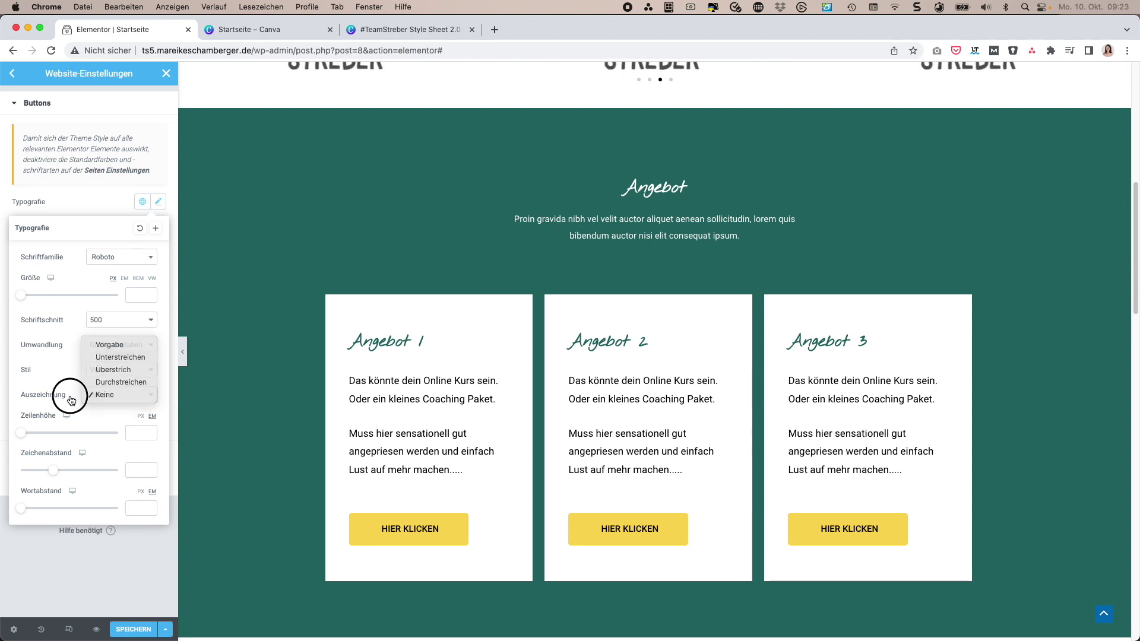
pyautogui.click(13, 75)
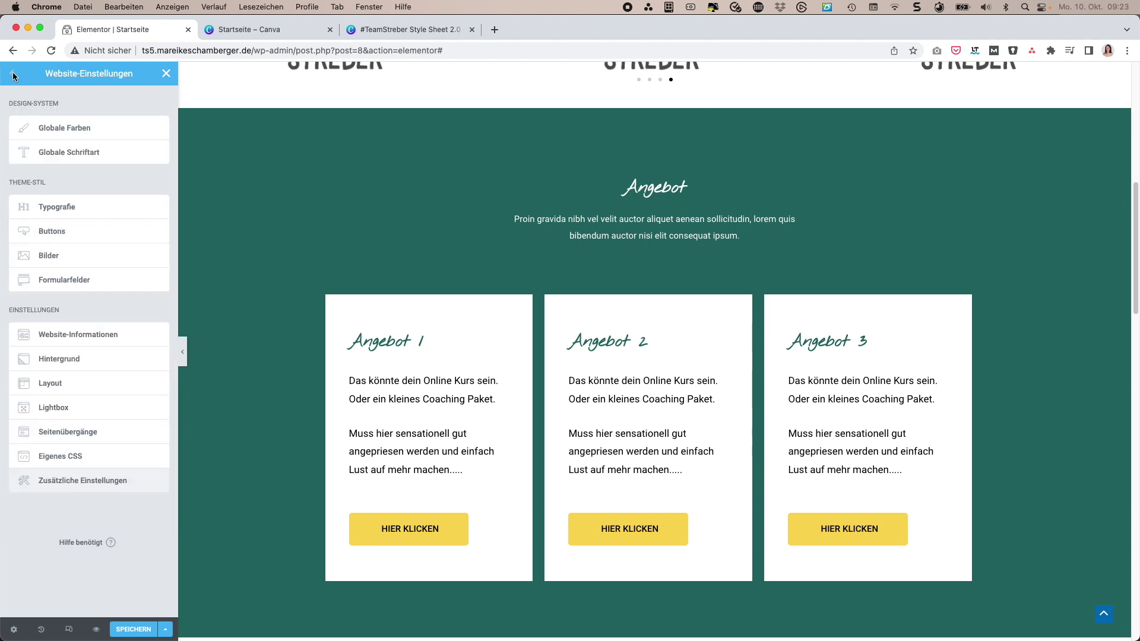
# Step: Check the global colour and global font assigned to the Body text in the theme typography settings
pyautogui.click(57, 208)
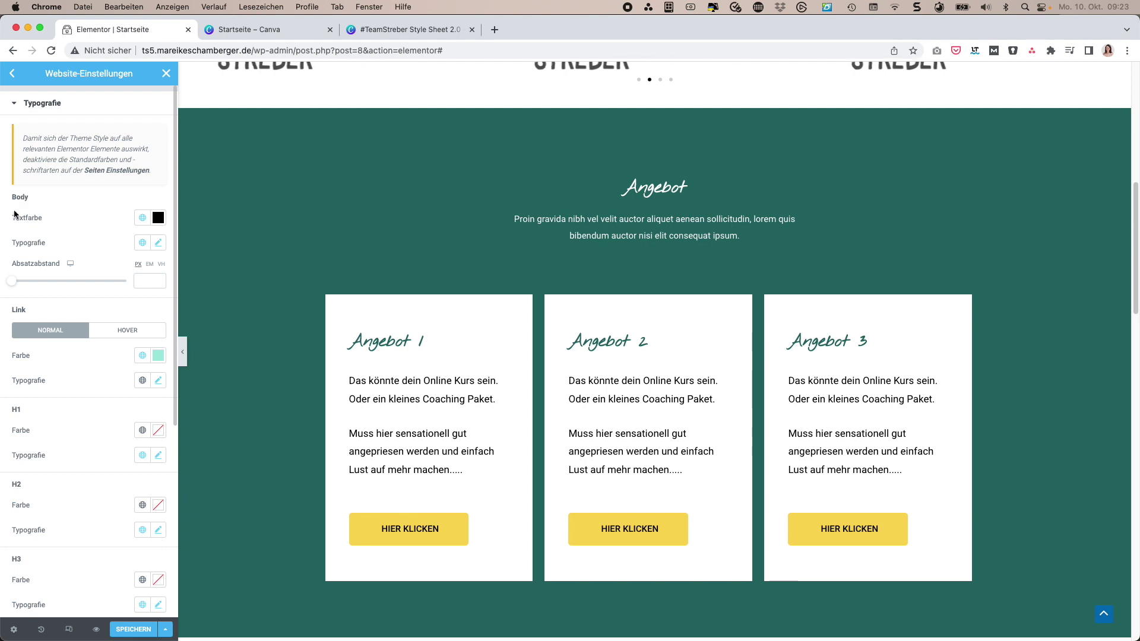
pyautogui.click(142, 218)
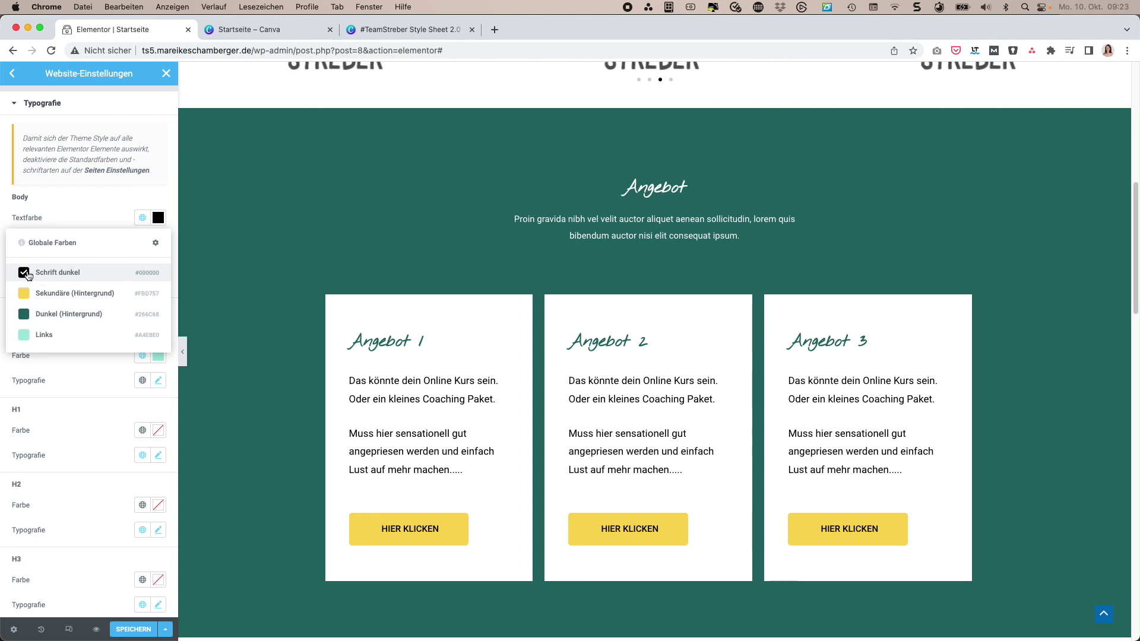
pyautogui.click(103, 207)
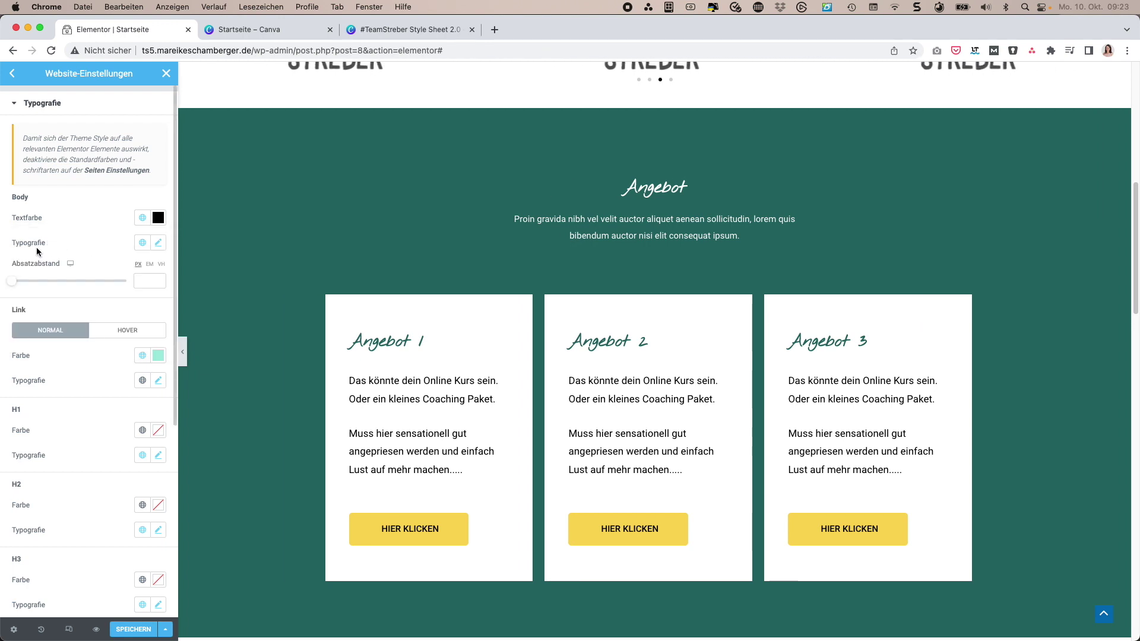
pyautogui.click(142, 243)
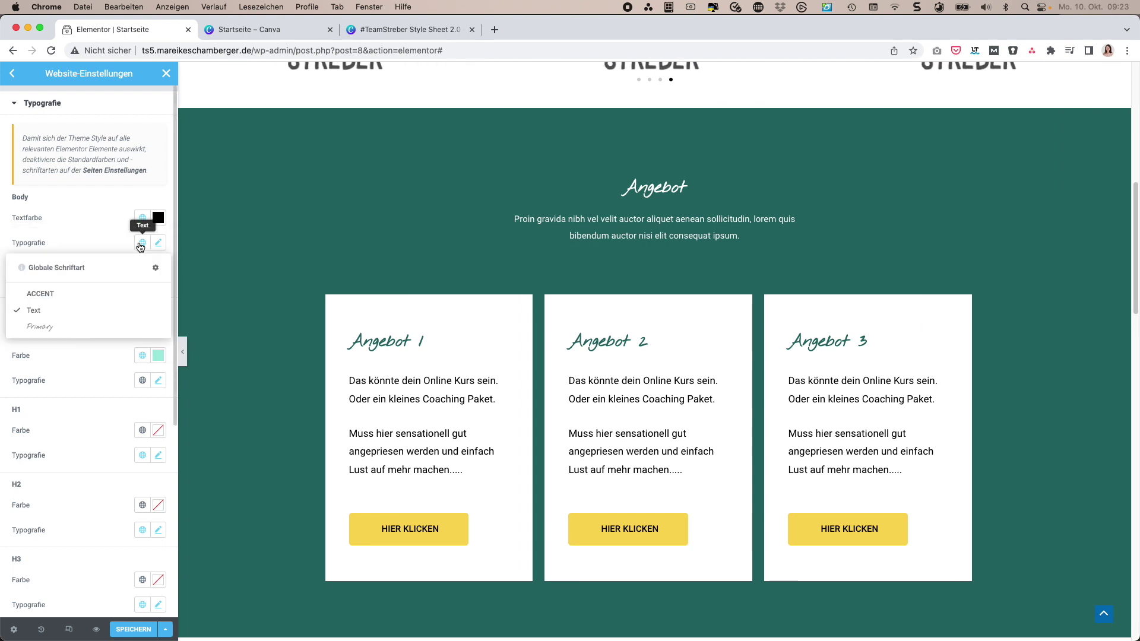
pyautogui.click(39, 308)
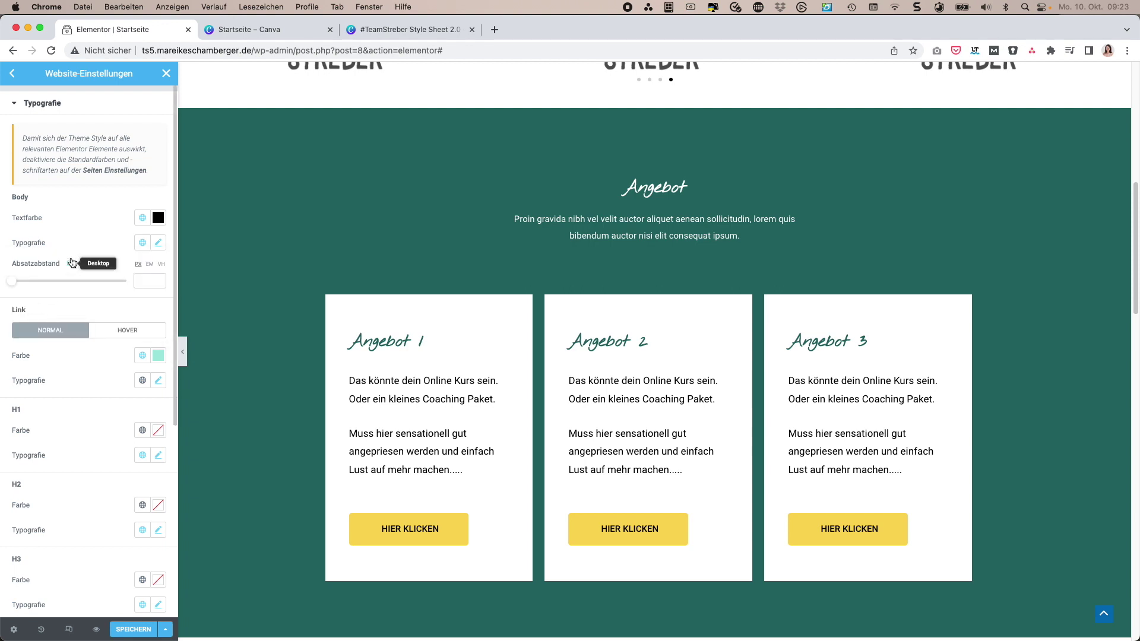
# Step: Choose the global colour Links as the normal link colour in the theme typography settings
pyautogui.scroll(-1, 67, 243)
pyautogui.scroll(-5, 89, 246)
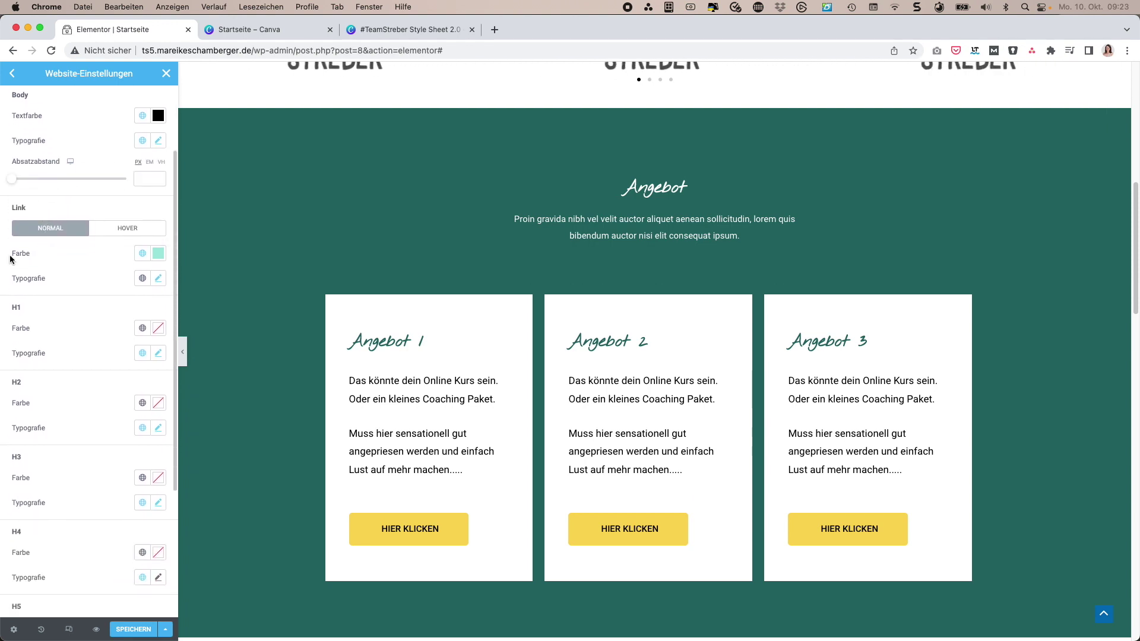
pyautogui.click(142, 253)
pyautogui.click(48, 372)
# Step: Try the global font Text for links, and return to their individual typography with the Unterstreichen decoration
pyautogui.click(142, 278)
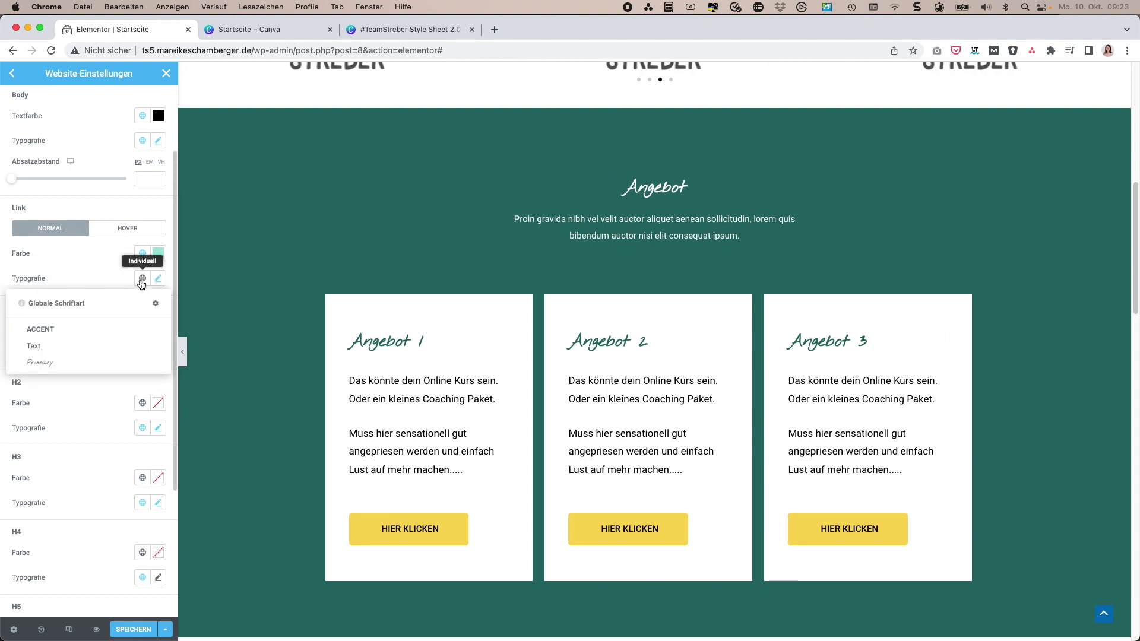
pyautogui.click(59, 348)
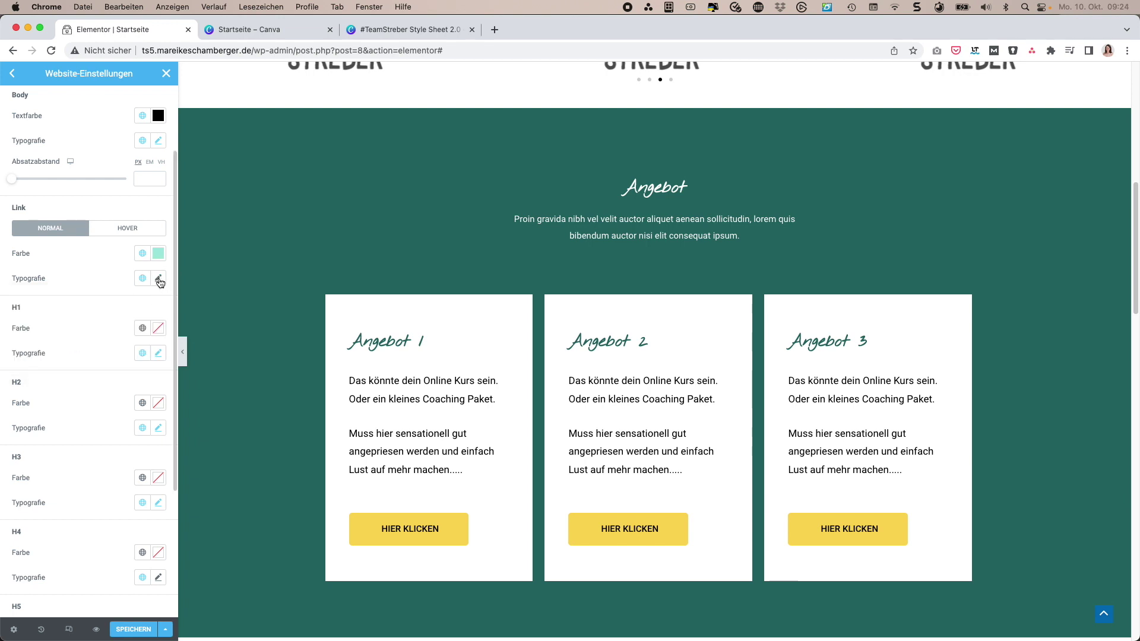
pyautogui.click(158, 279)
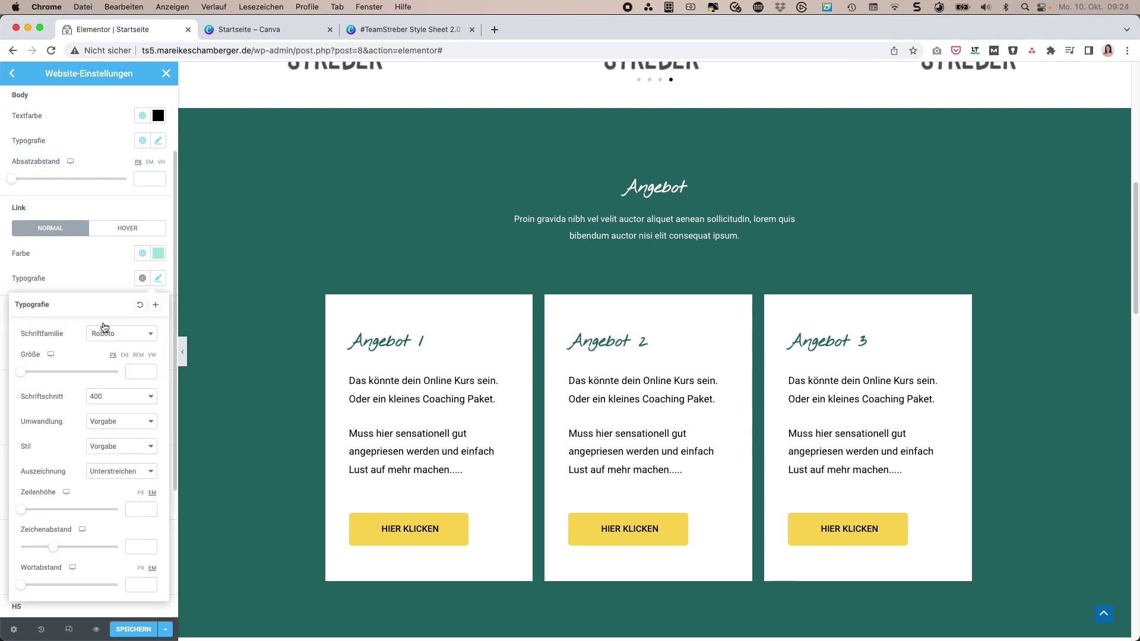
pyautogui.scroll(-2, 89, 386)
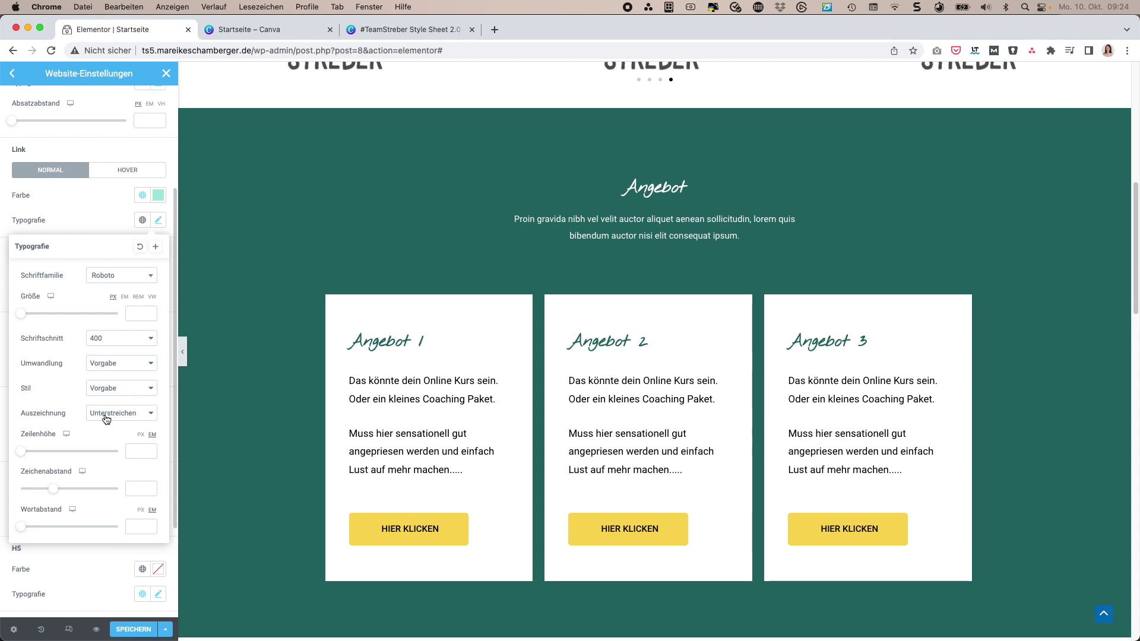
pyautogui.click(115, 205)
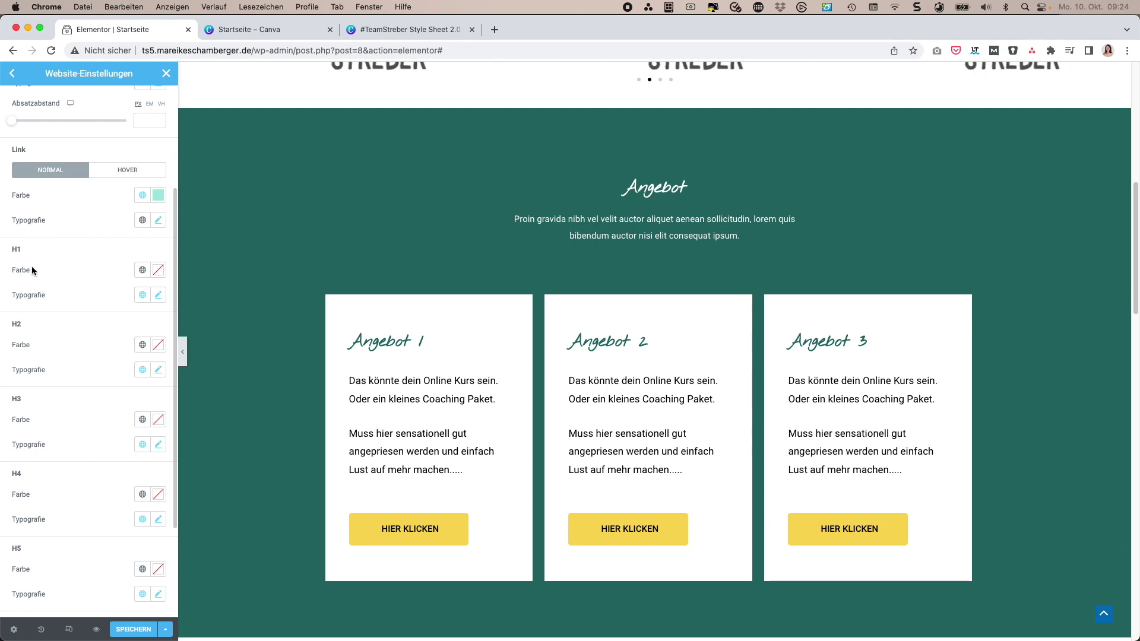
# Step: Check the global font assigned to H1 headings, and save the website settings
pyautogui.click(141, 300)
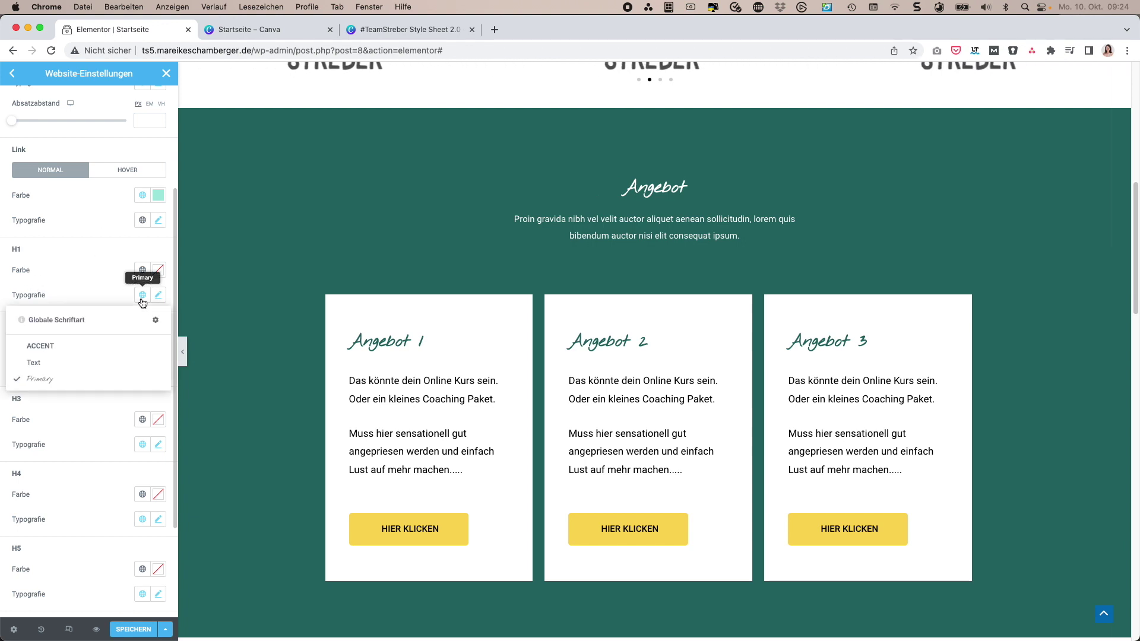
pyautogui.click(142, 302)
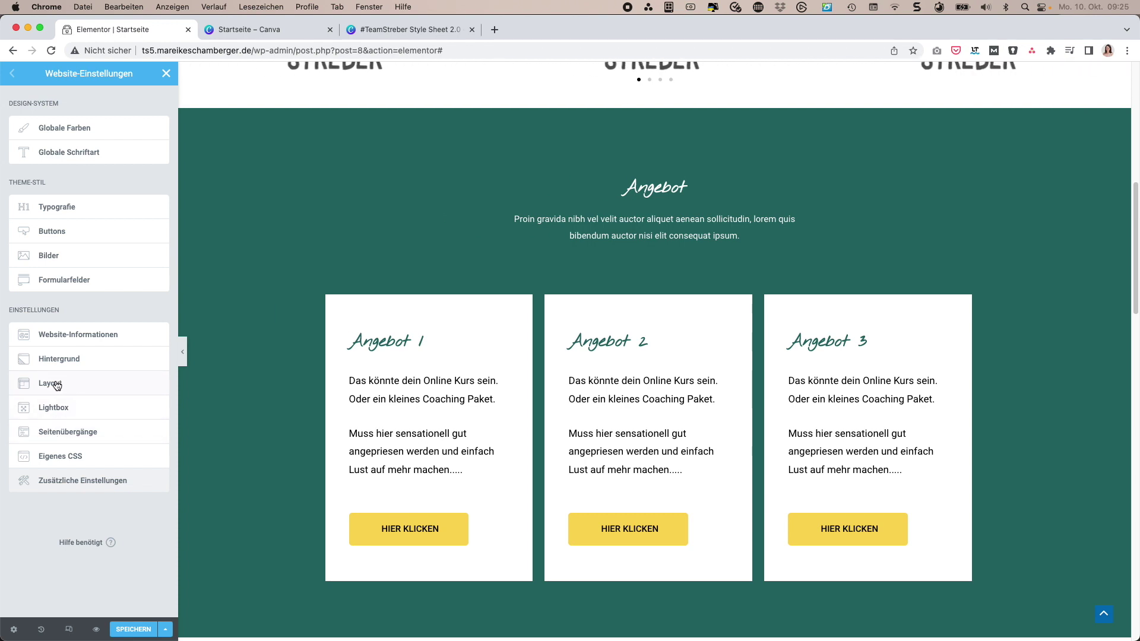
pyautogui.click(116, 628)
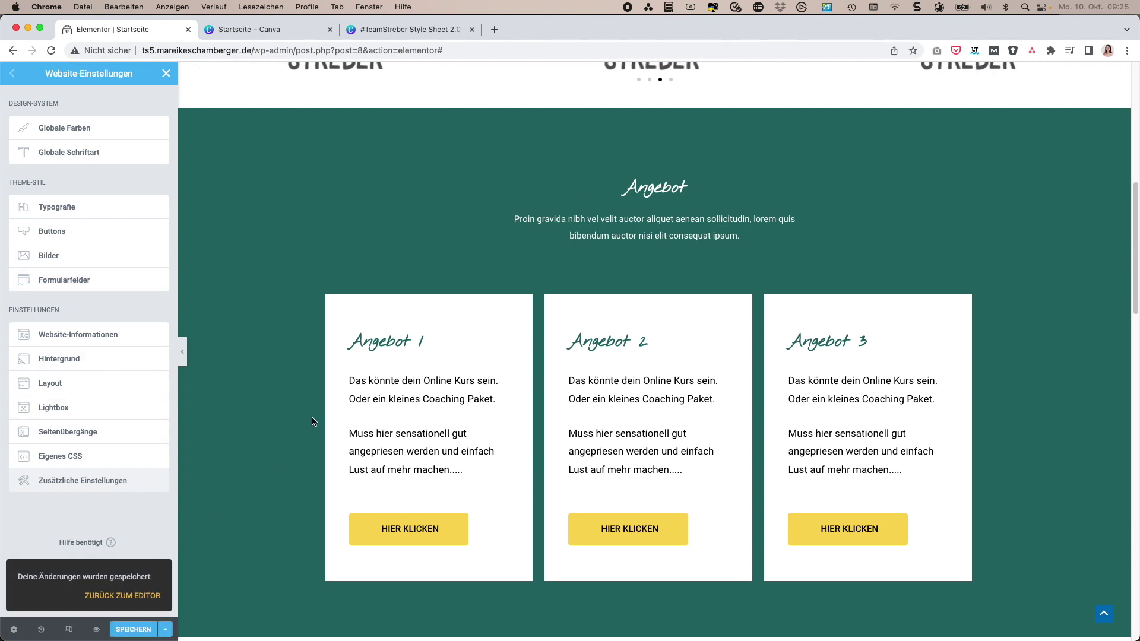
# Step: Examine how the colours, fonts and buttons appear on the Startseite between the hero area and the footer
pyautogui.scroll(8, 314, 421)
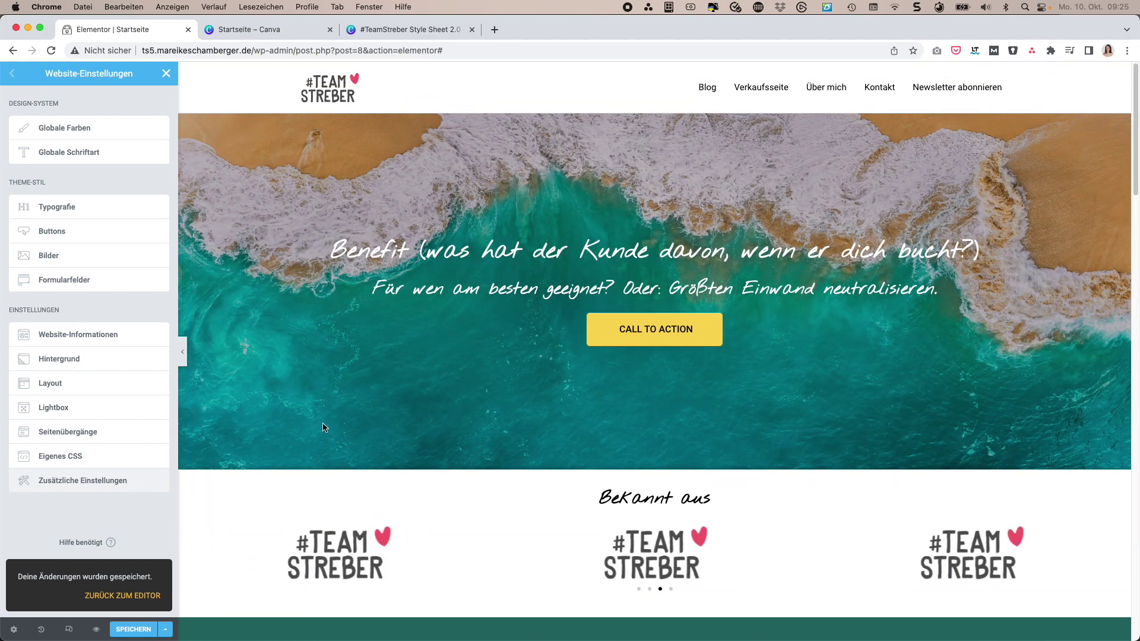
pyautogui.scroll(-15, 323, 427)
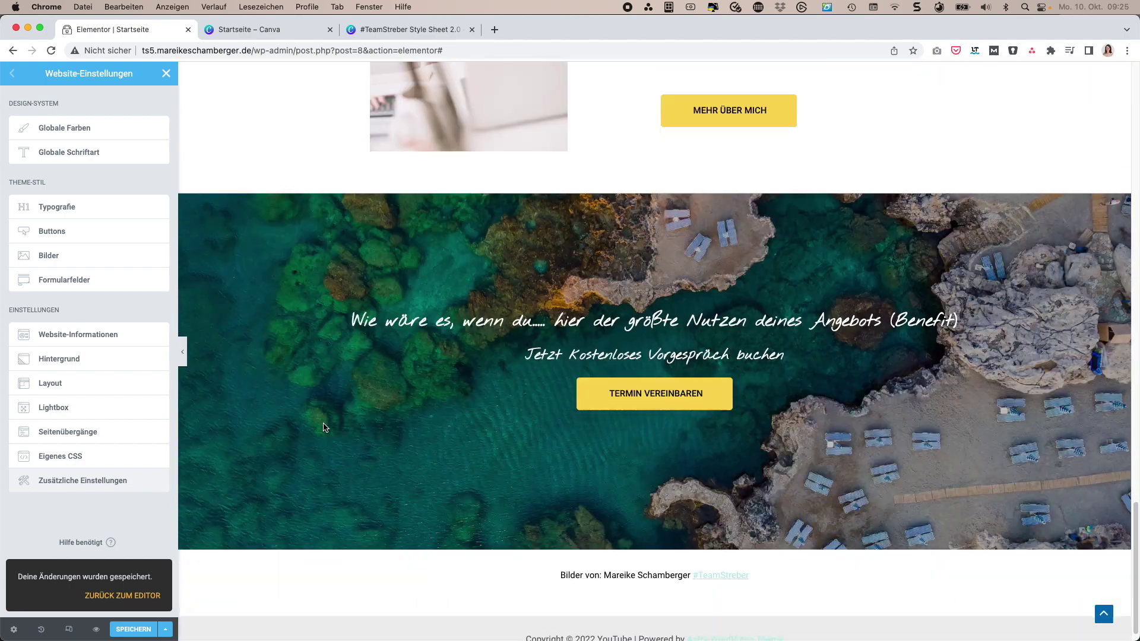
pyautogui.scroll(-1, 323, 428)
pyautogui.scroll(10, 366, 435)
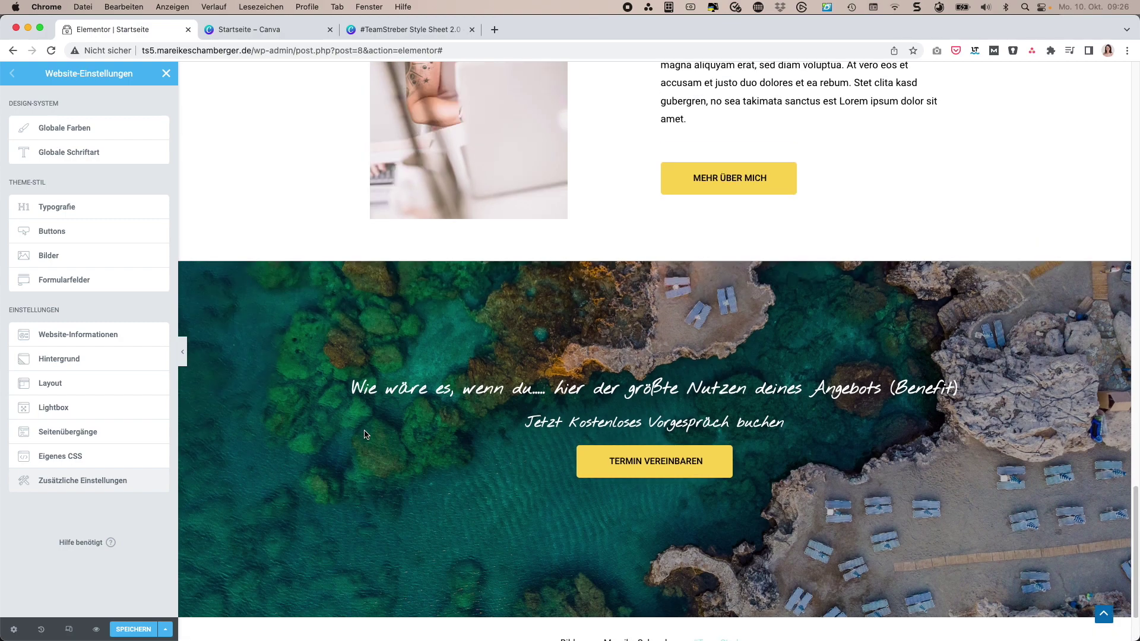
pyautogui.scroll(10, 364, 430)
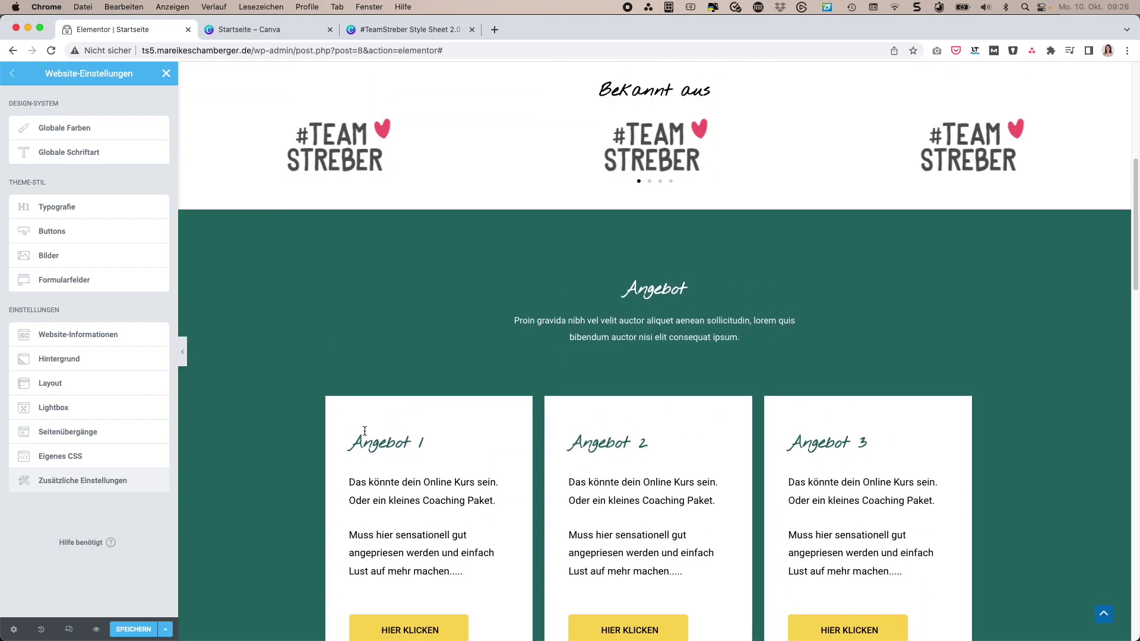
pyautogui.scroll(1, 364, 434)
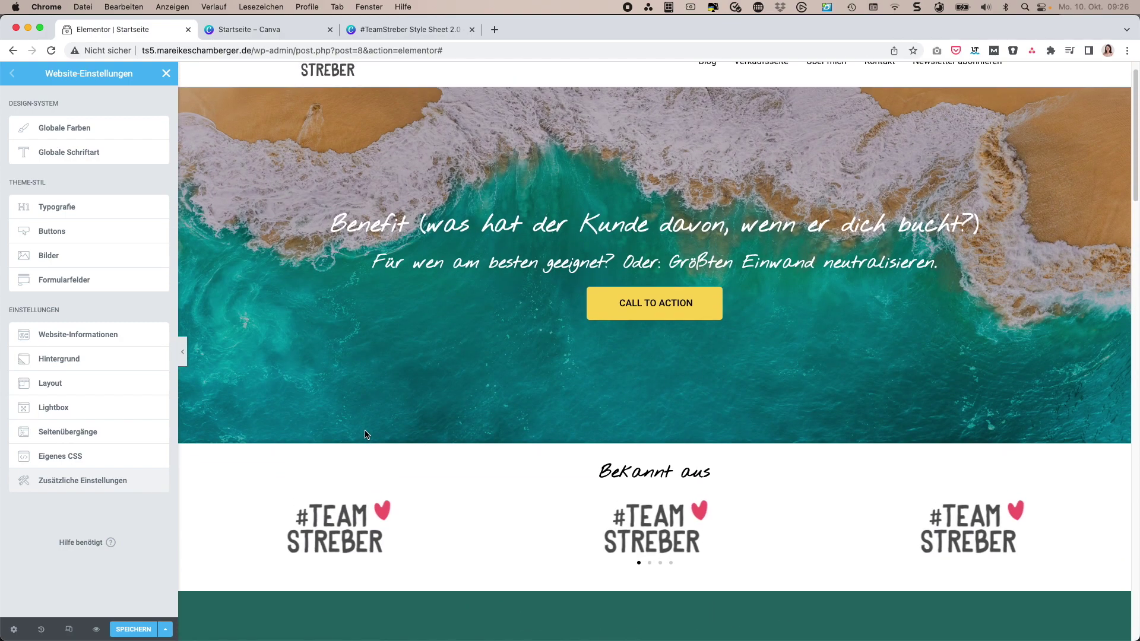
pyautogui.scroll(1, 367, 435)
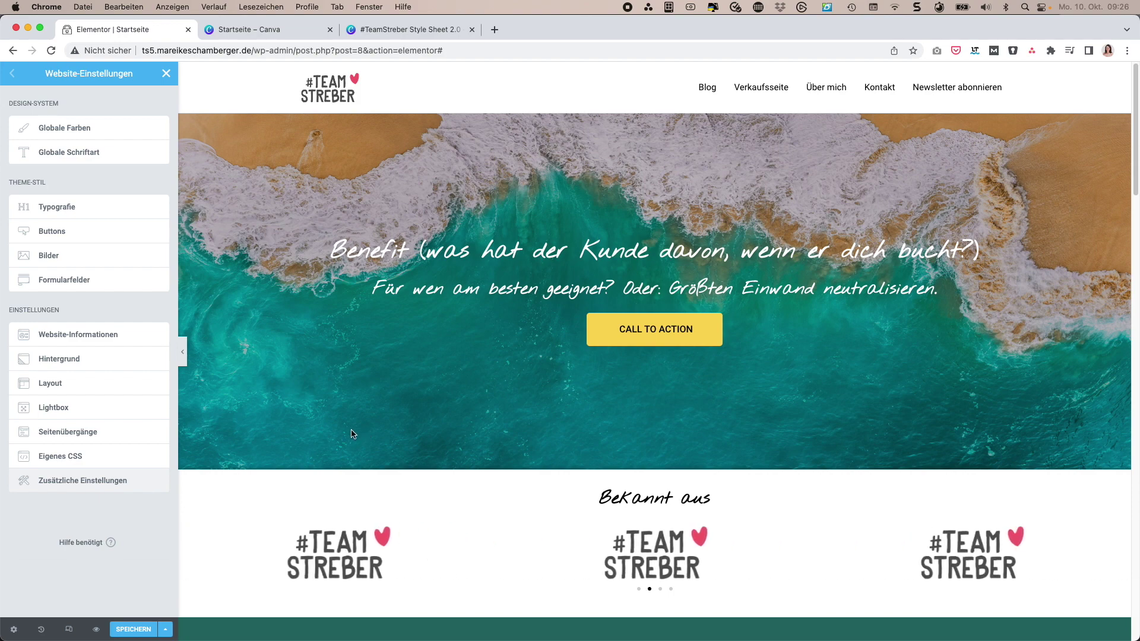
# Step: Close the website settings and add an Überschrift widget below the logo carousel in the "Bekannt aus" section
pyautogui.click(165, 75)
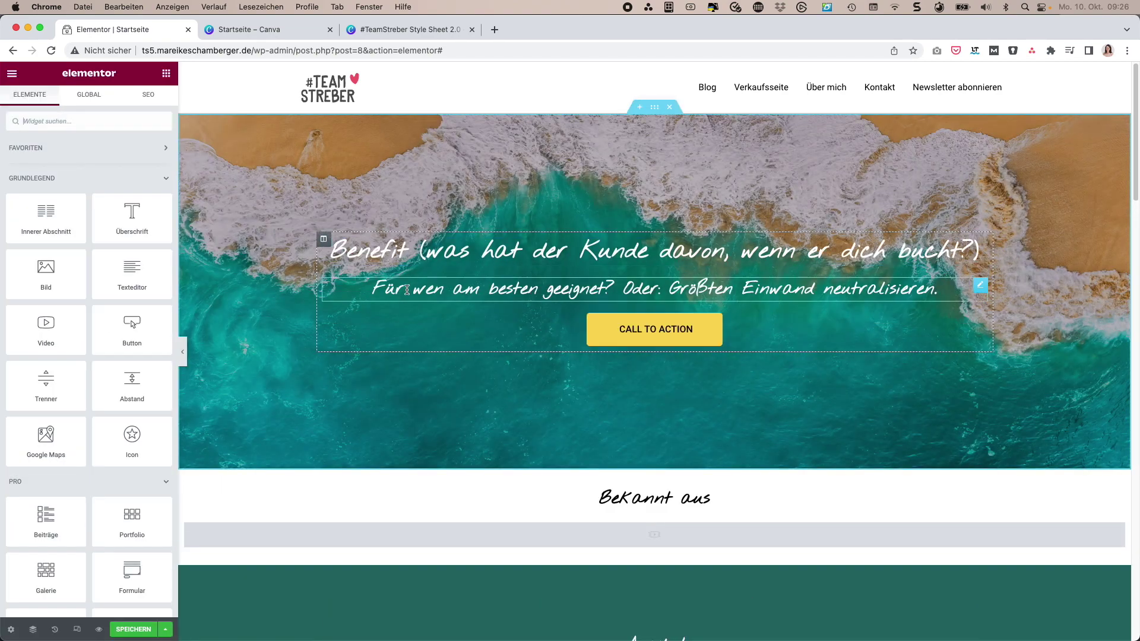
pyautogui.scroll(-4, 407, 292)
pyautogui.scroll(4, 407, 293)
pyautogui.scroll(-3, 407, 293)
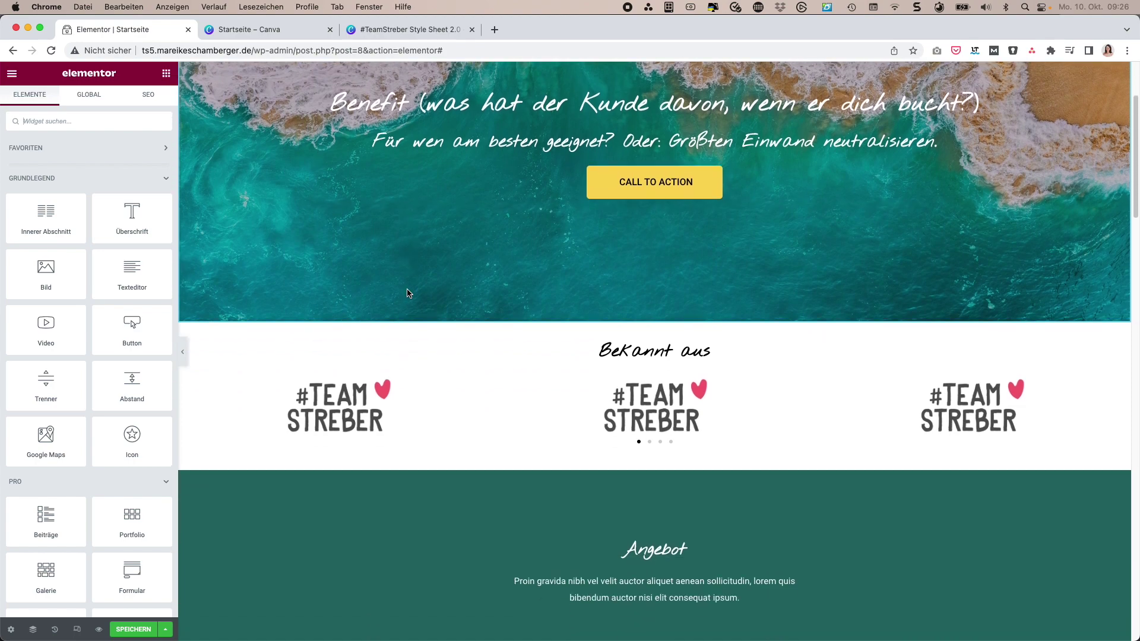
pyautogui.moveTo(131, 217); pyautogui.dragTo(379, 422)
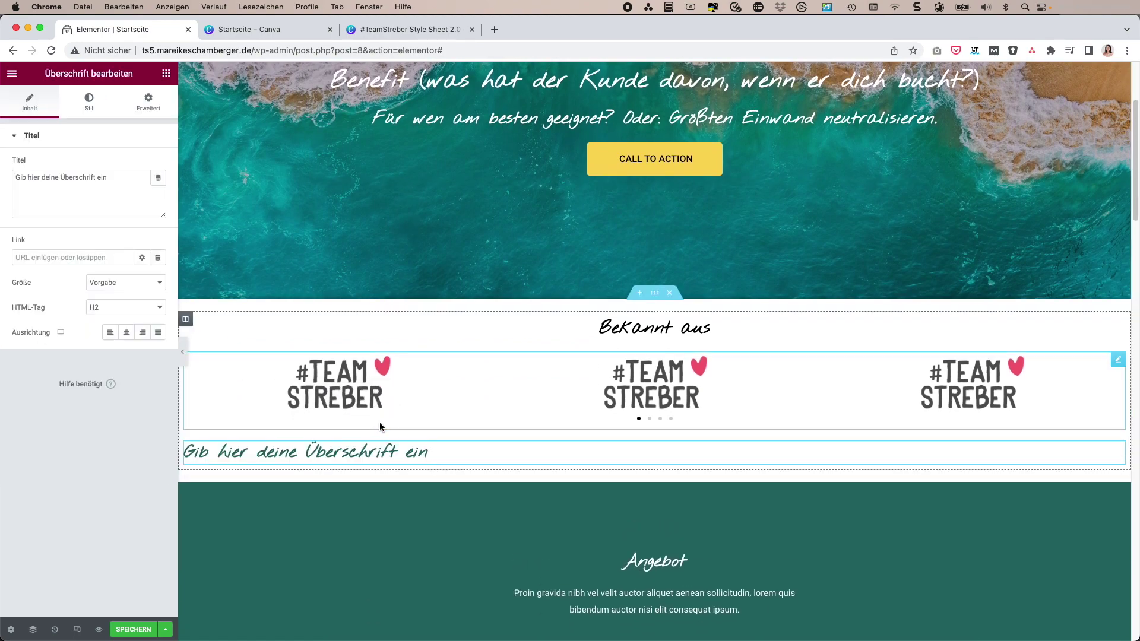
# Step: Check the style settings of the Überschrift widget below the logo carousel, and delete that widget
pyautogui.click(88, 105)
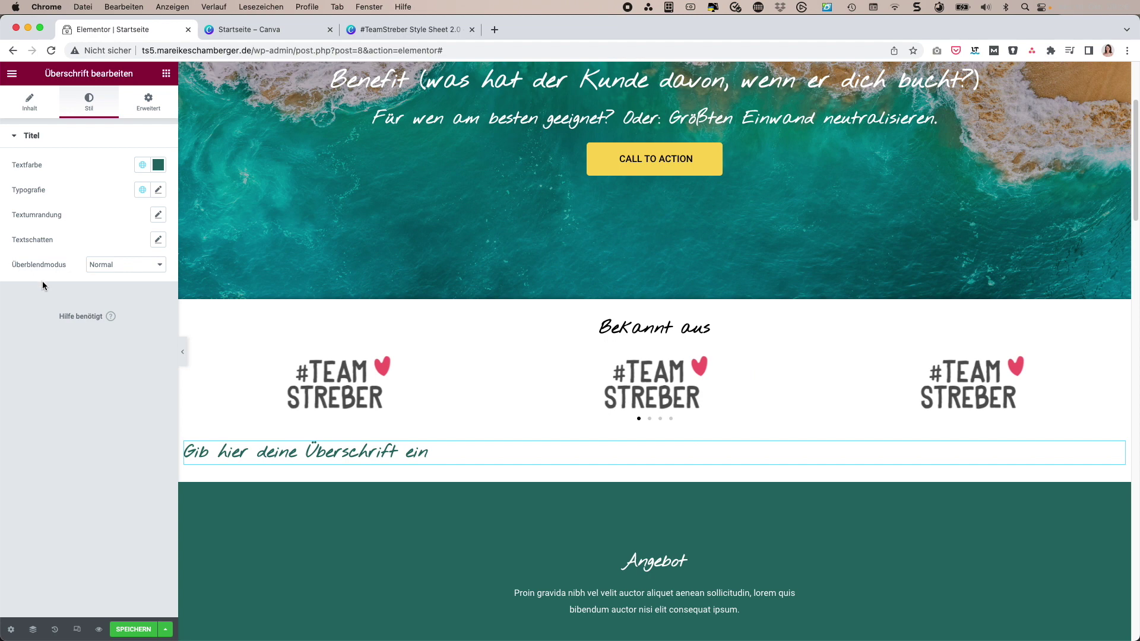
pyautogui.rightClick(241, 454)
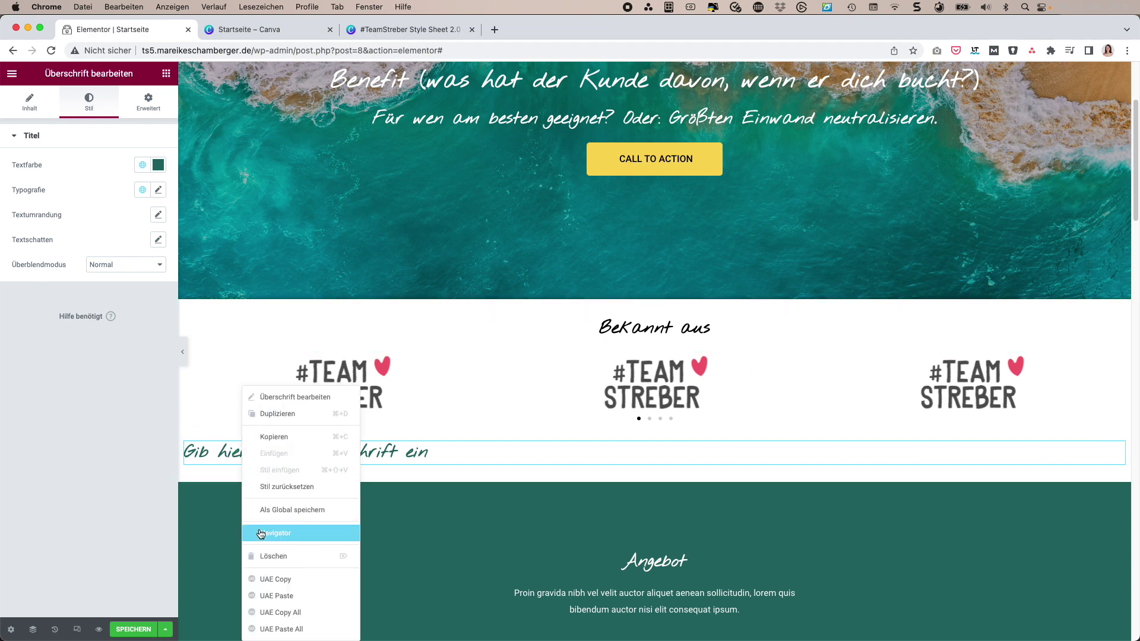
pyautogui.click(262, 555)
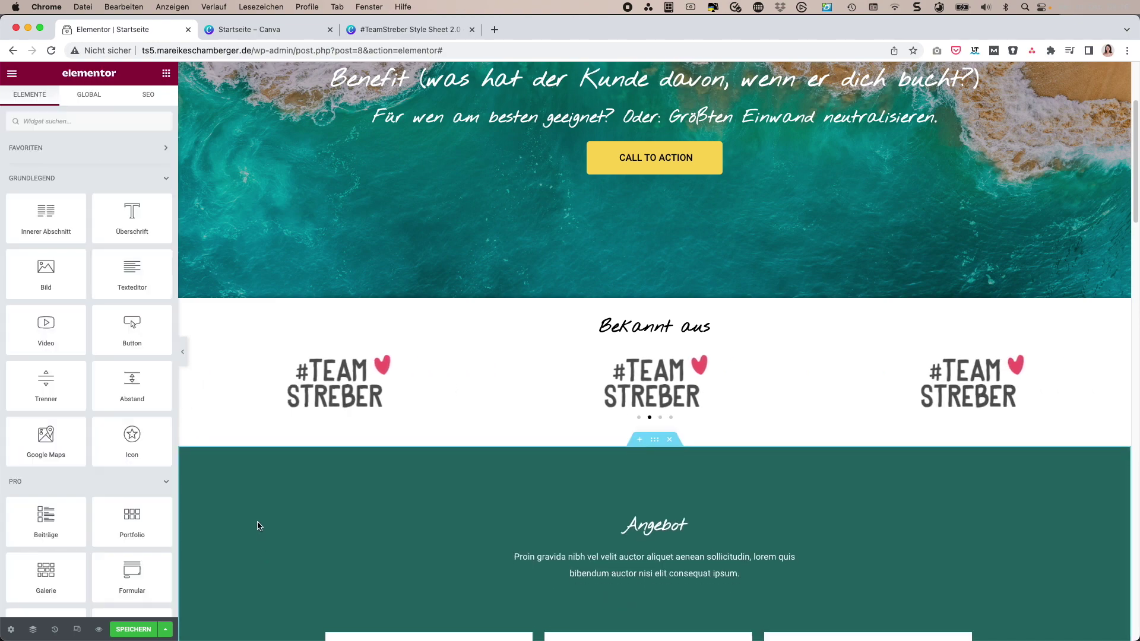
# Step: Try an Überschrift widget between the Angebot heading and its intro text, with the global text colour Schrift hell
pyautogui.scroll(-7, 259, 526)
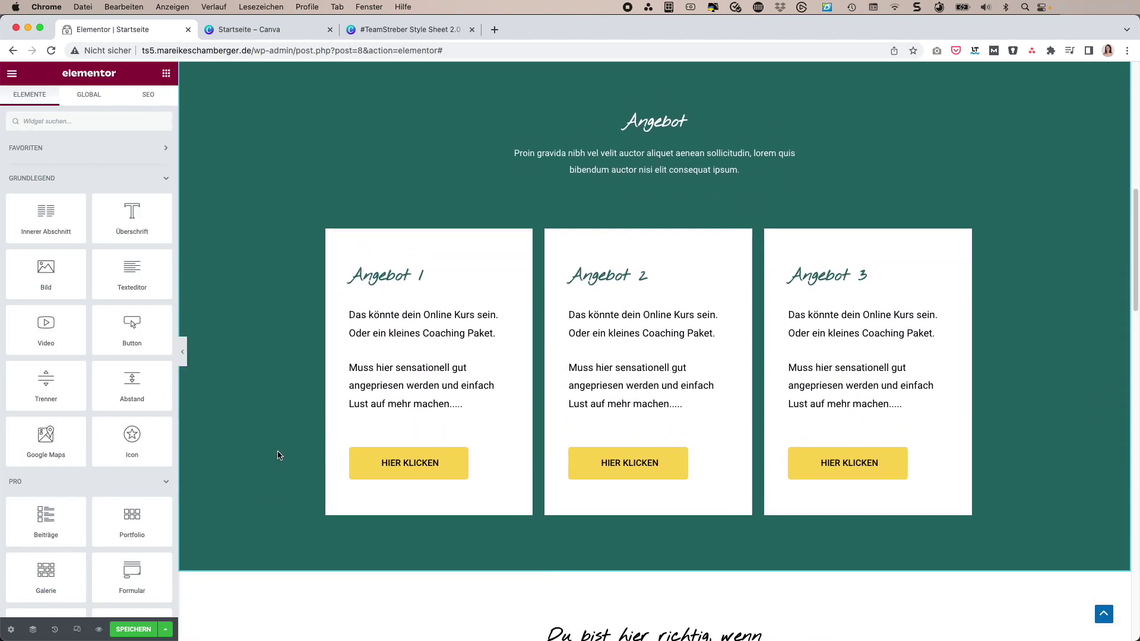
pyautogui.scroll(1, 278, 455)
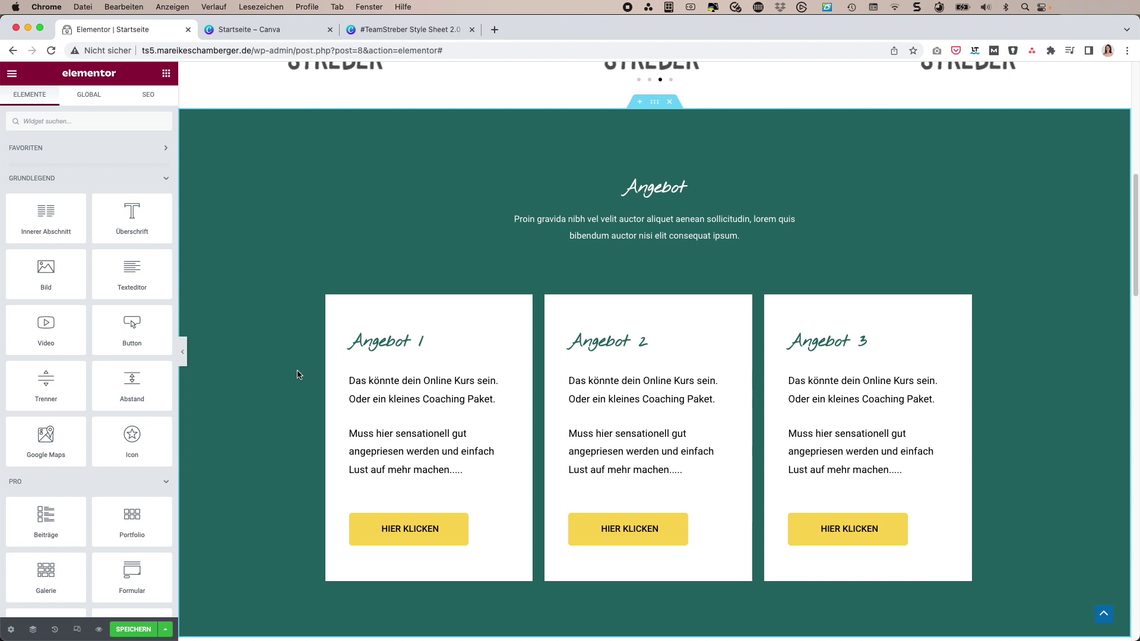
pyautogui.moveTo(132, 213); pyautogui.dragTo(724, 205)
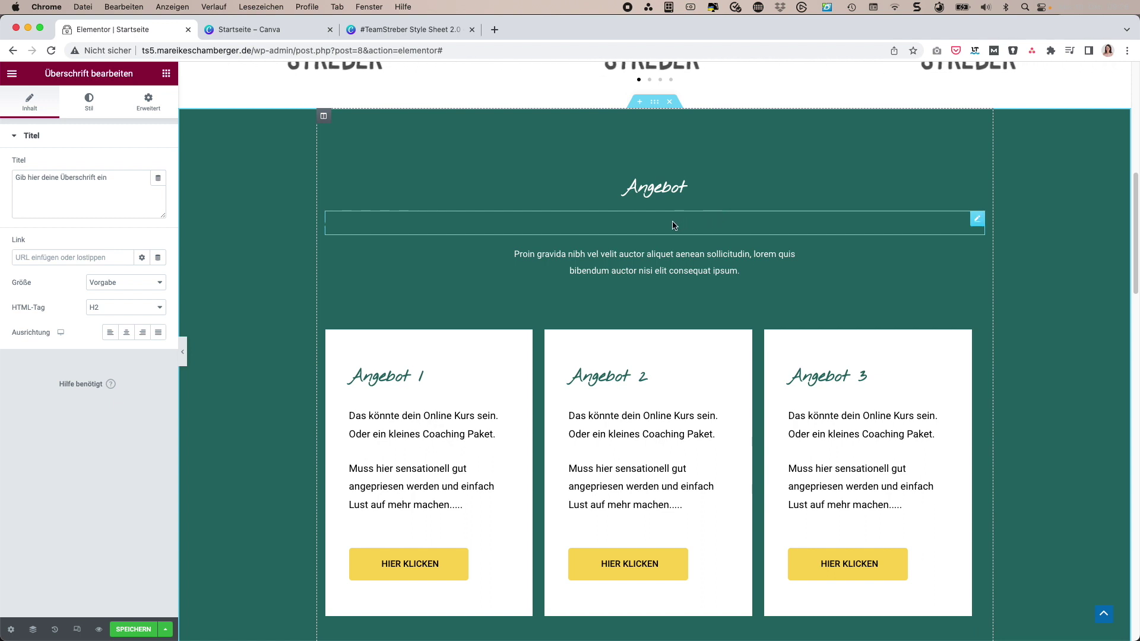
pyautogui.click(88, 107)
pyautogui.click(142, 164)
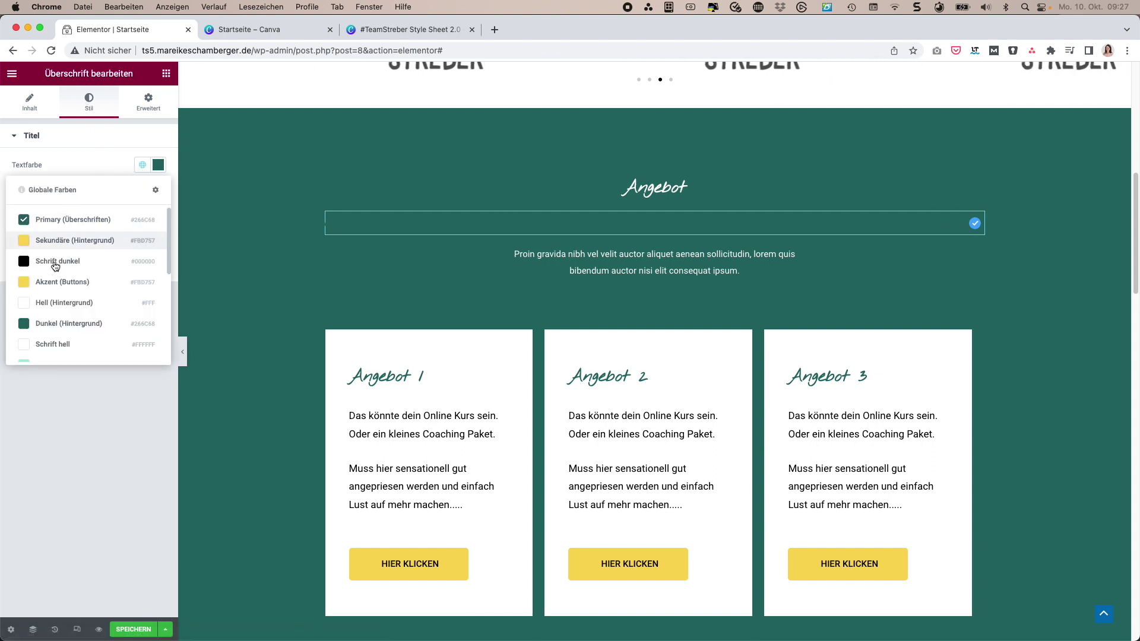
pyautogui.click(38, 344)
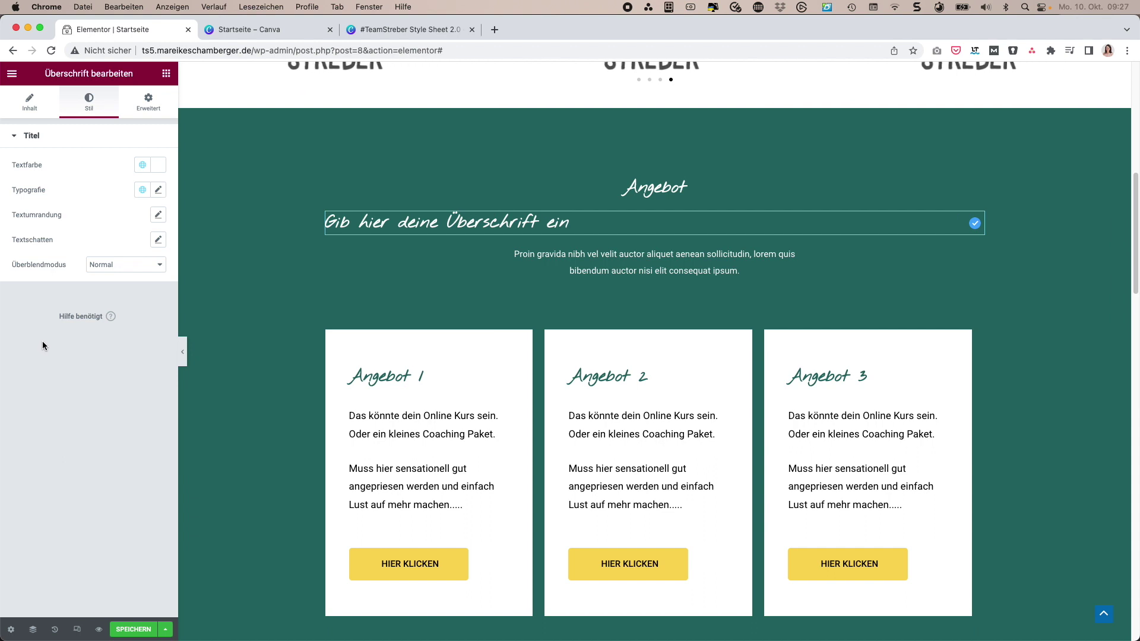
# Step: Delete the extra Überschrift widget below the Angebot heading, and save the page
pyautogui.rightClick(346, 224)
pyautogui.click(376, 394)
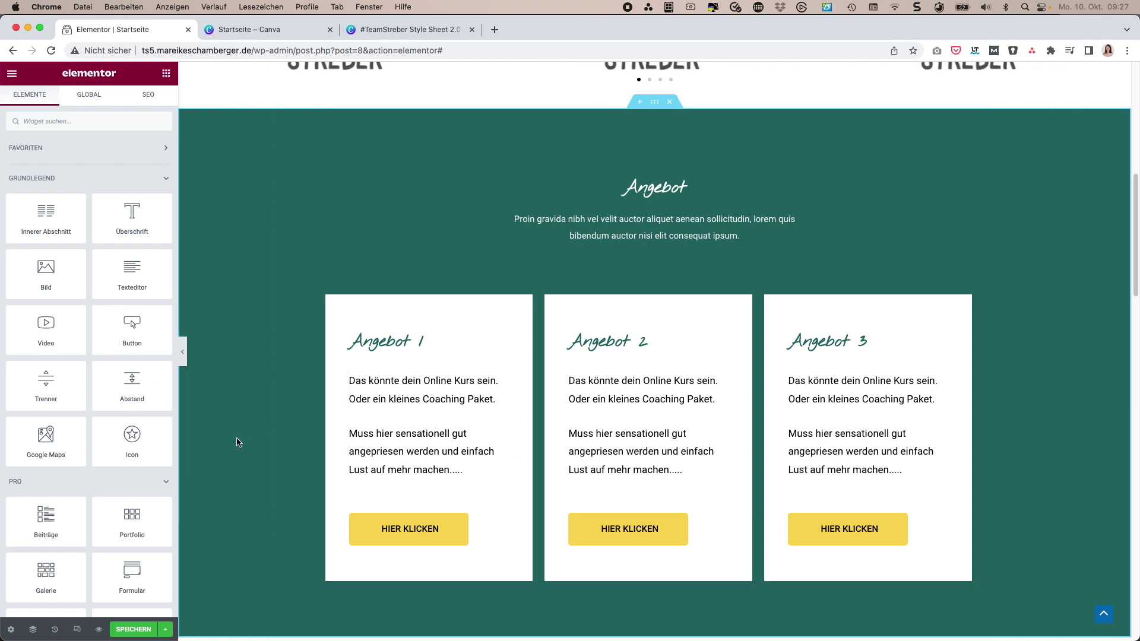
pyautogui.click(134, 630)
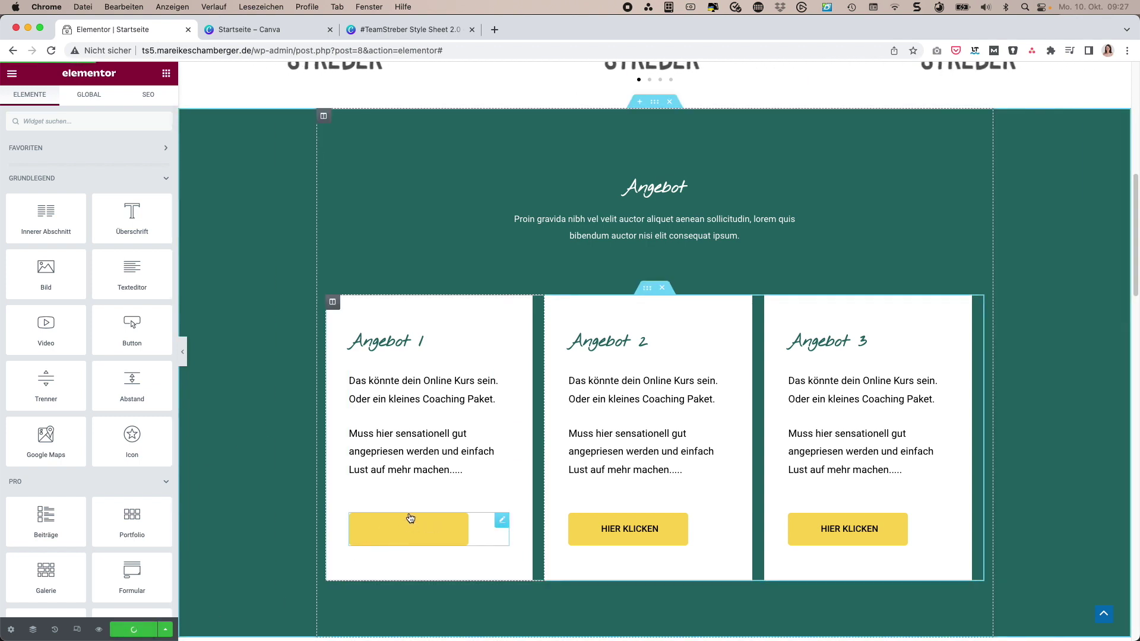
# Step: Open the global colours in the website settings and set the Akzent (Buttons) colour to the darker yellow #EDBA06
pyautogui.scroll(8, 259, 225)
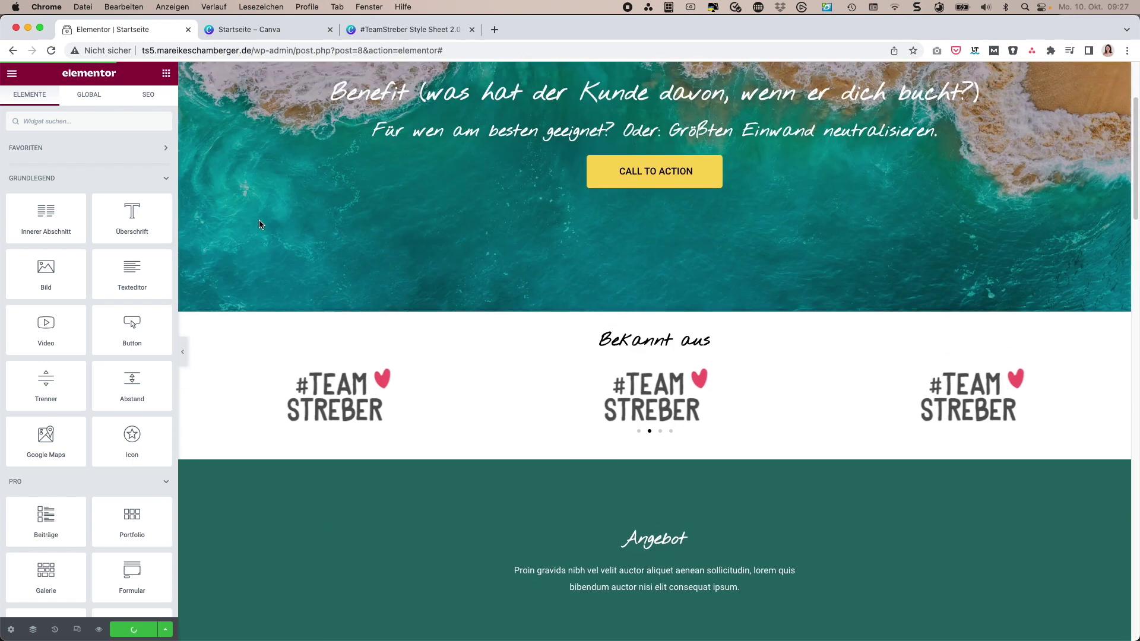
pyautogui.scroll(-8, 259, 225)
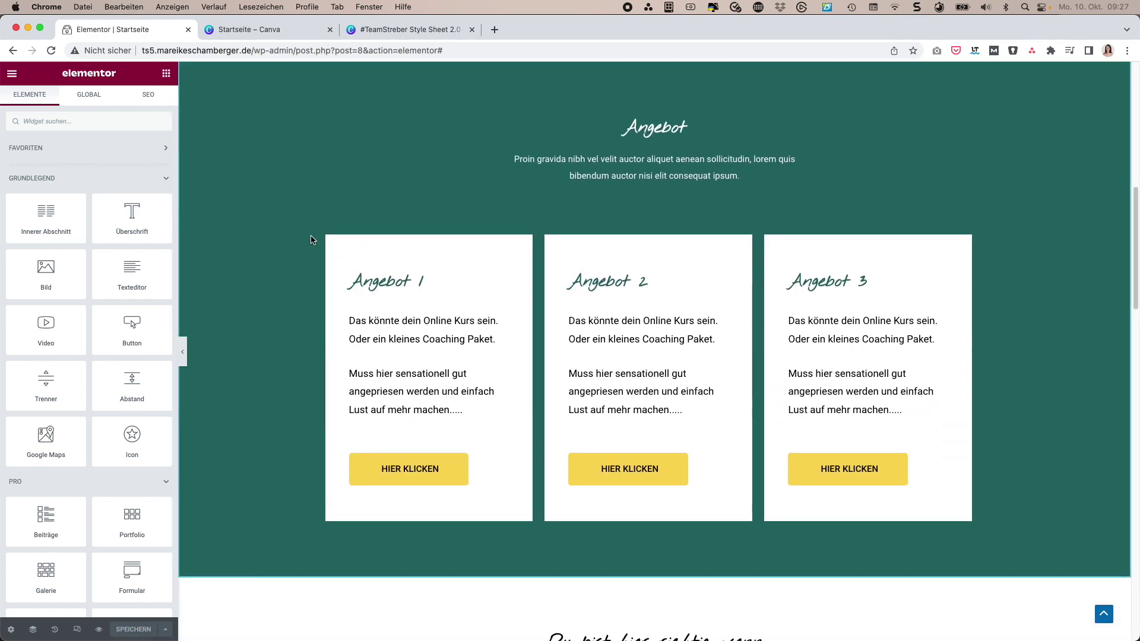
pyautogui.scroll(1, 295, 206)
pyautogui.scroll(-2, 295, 208)
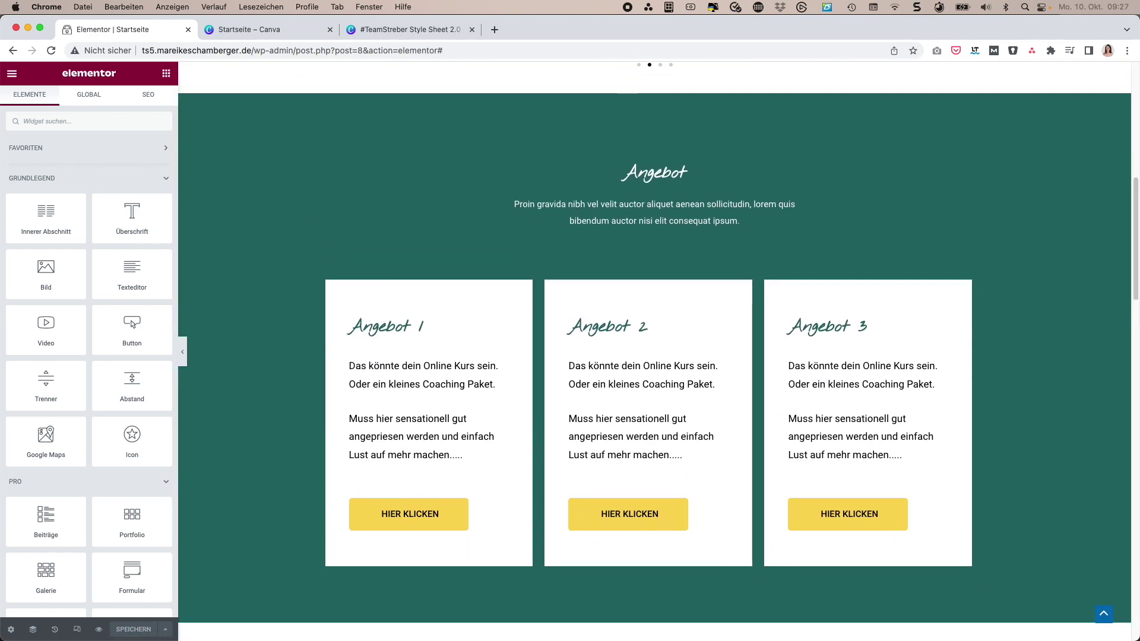
pyautogui.click(12, 74)
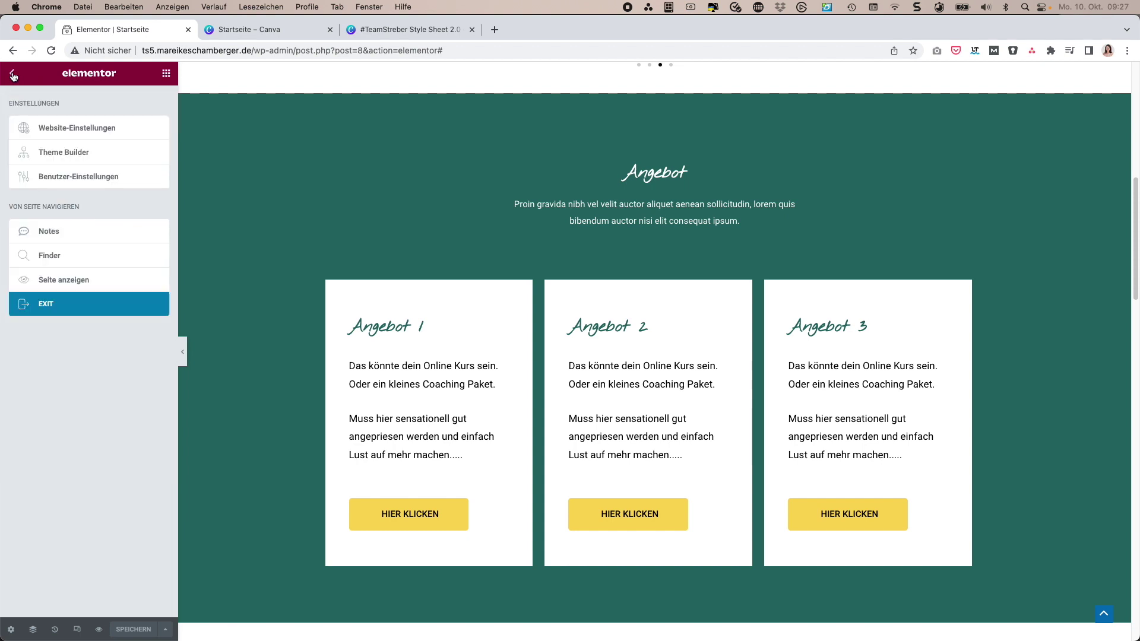
pyautogui.click(33, 128)
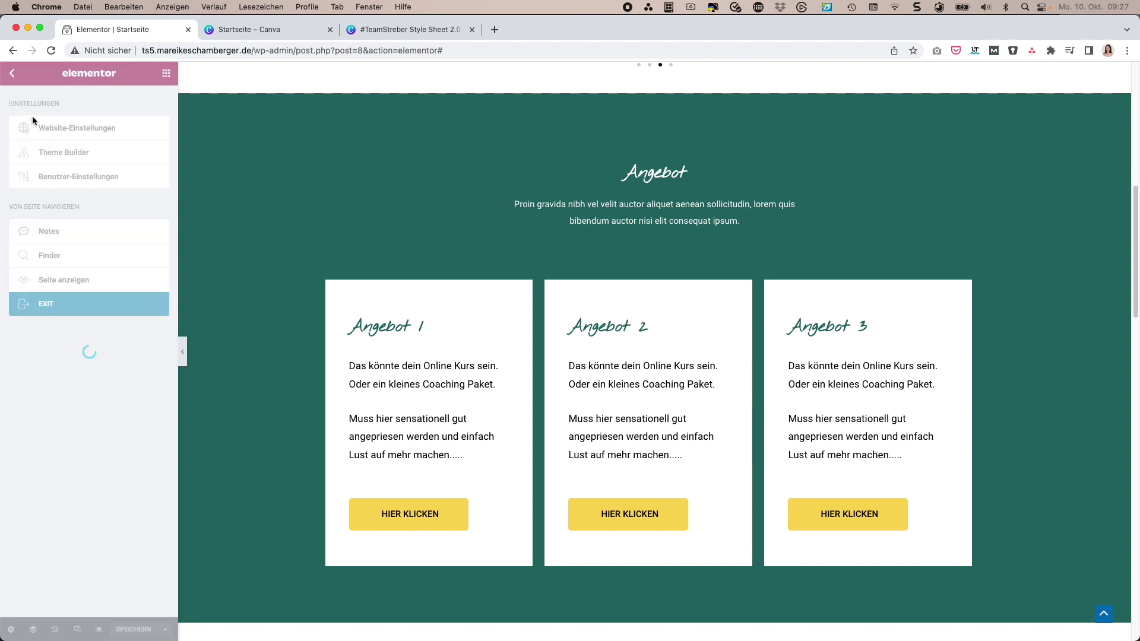
pyautogui.click(35, 129)
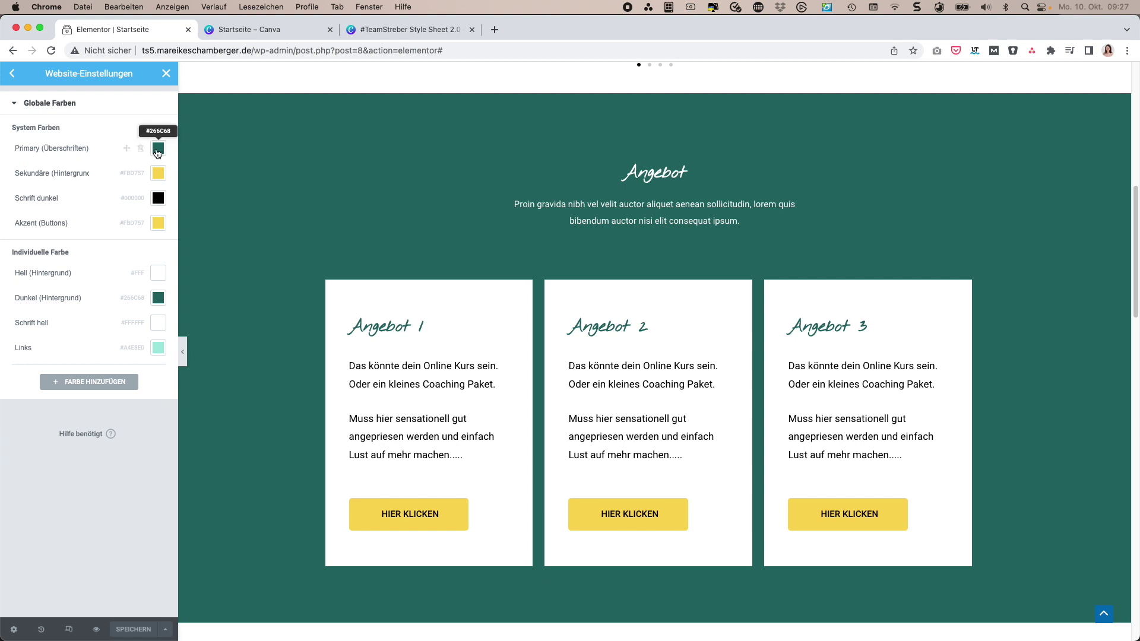
pyautogui.click(158, 224)
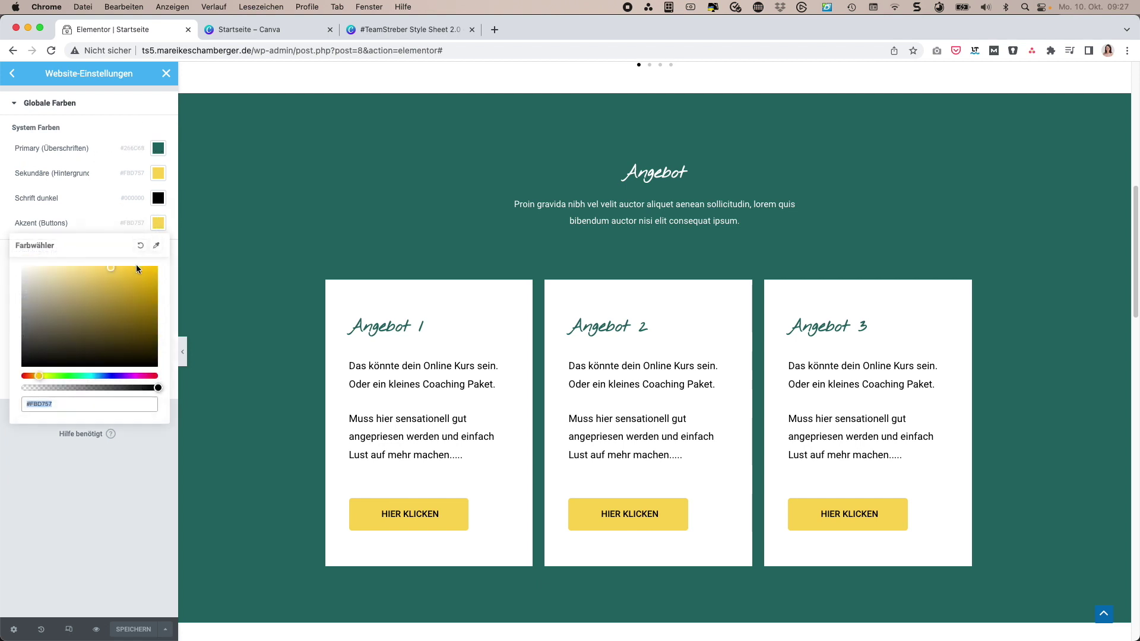
pyautogui.moveTo(114, 277); pyautogui.dragTo(154, 274)
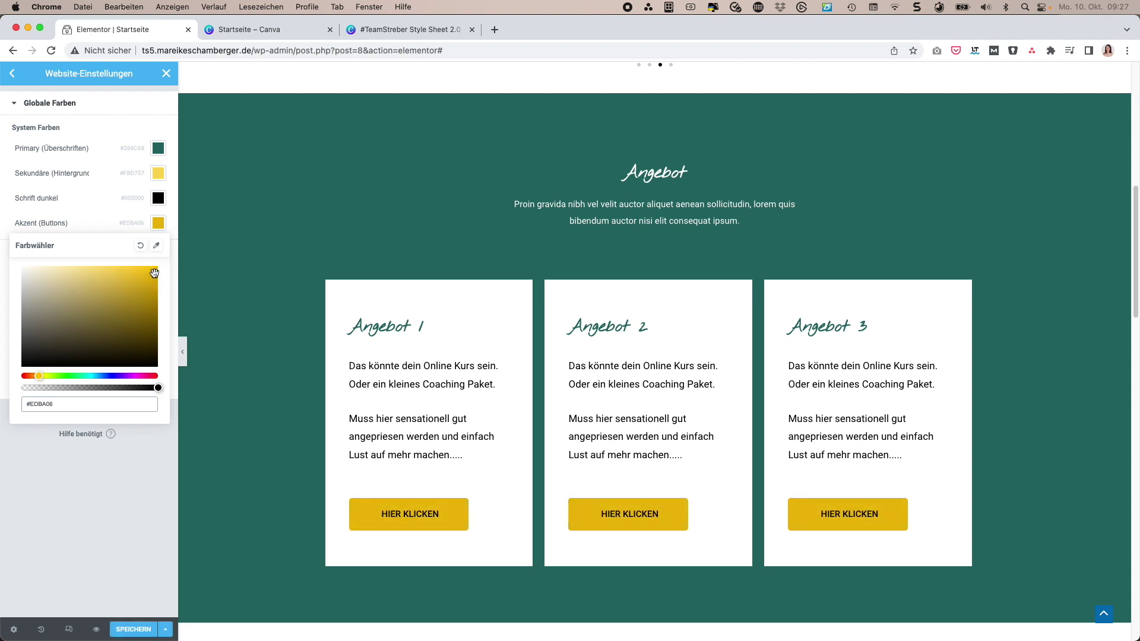
# Step: Set the global Primary (Überschriften) colour to the darker green #084A46
pyautogui.click(158, 150)
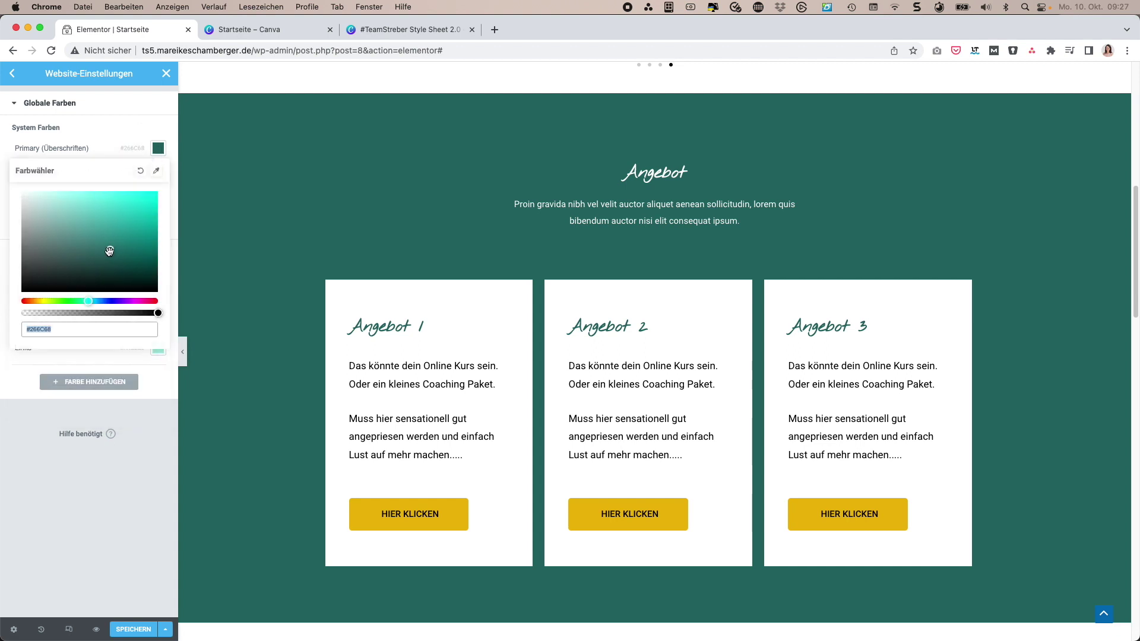
pyautogui.moveTo(110, 251); pyautogui.dragTo(143, 263)
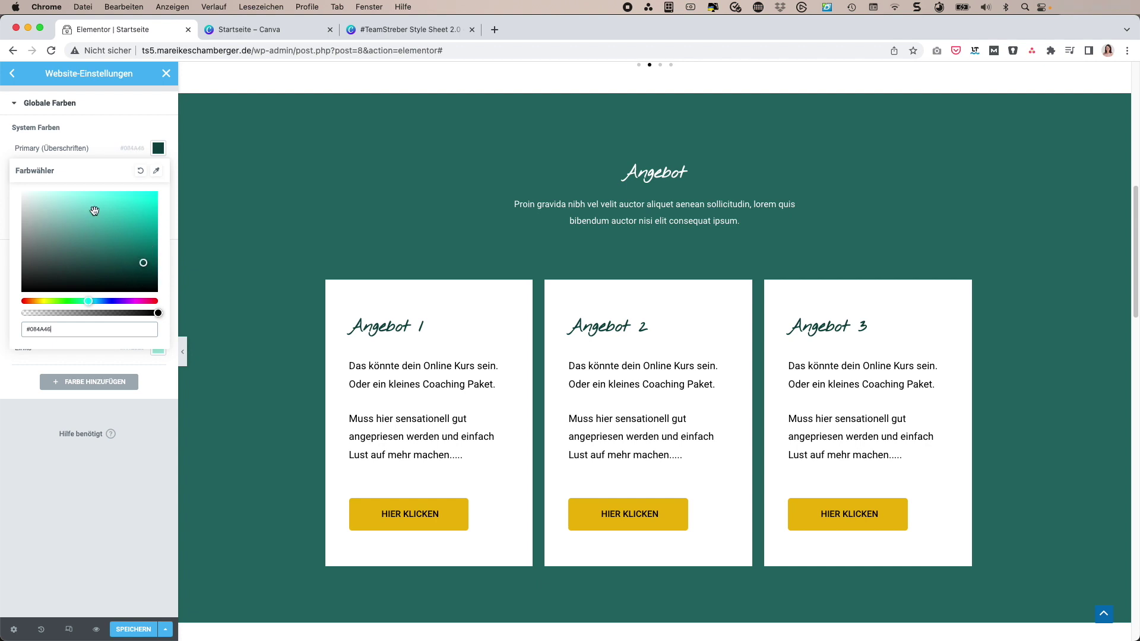
pyautogui.click(111, 117)
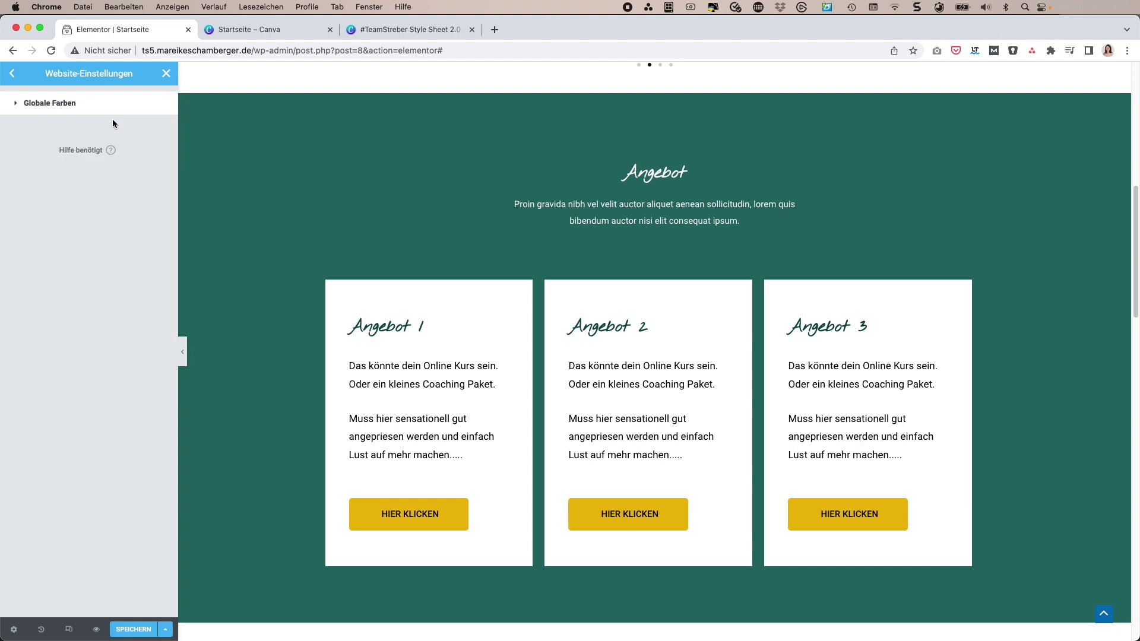
pyautogui.click(17, 109)
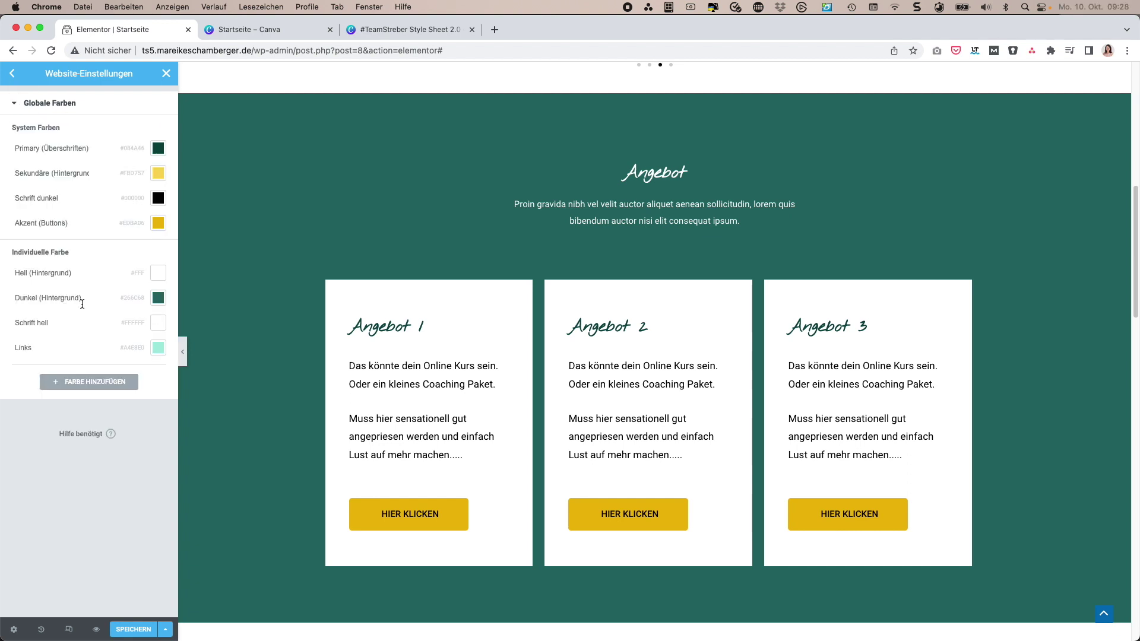
# Step: Set the global Dunkel (Hintergrund) colour to the green #175D39
pyautogui.click(157, 298)
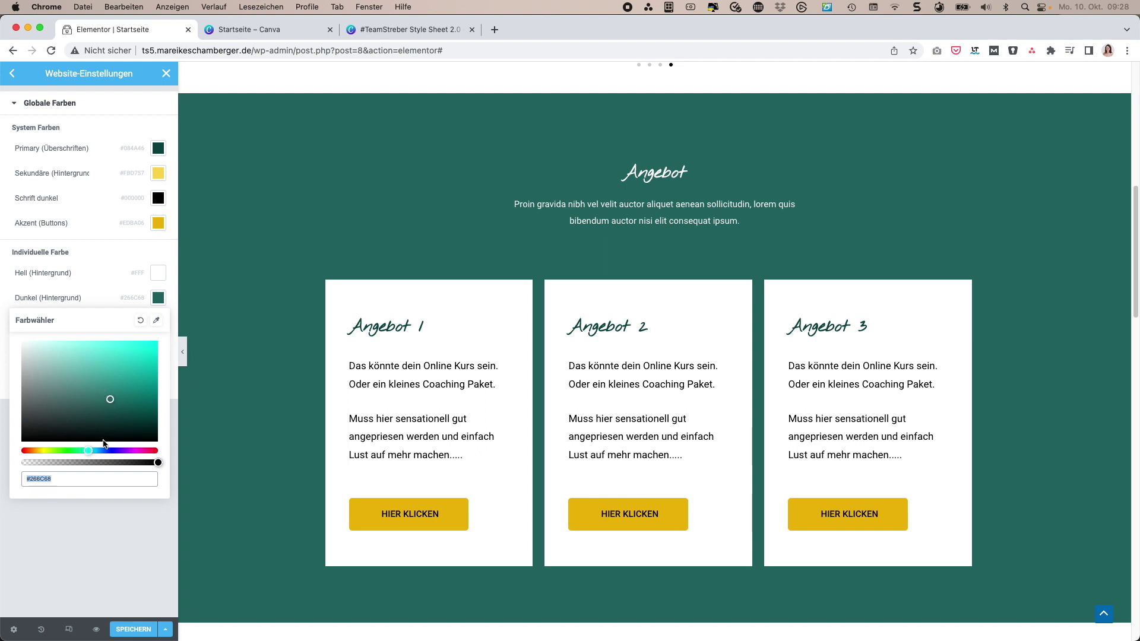
pyautogui.moveTo(88, 449); pyautogui.dragTo(78, 450)
pyautogui.moveTo(112, 400); pyautogui.dragTo(123, 405)
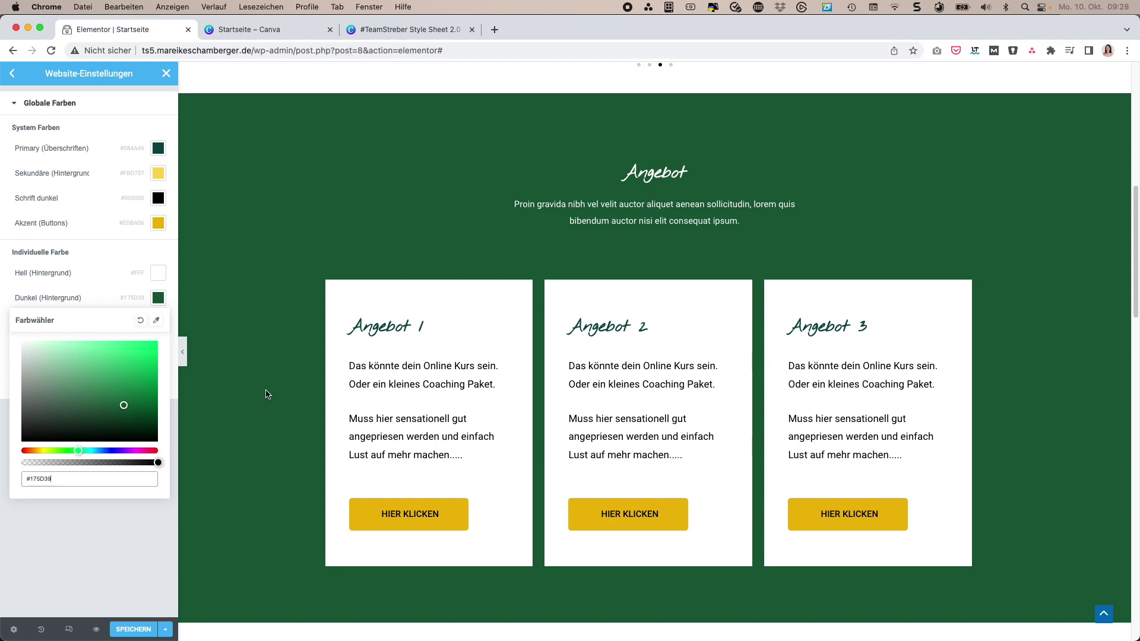
# Step: Examine how the changed global colours apply across the page from the hero area to the customer testimonial
pyautogui.scroll(-1, 254, 393)
pyautogui.scroll(10, 254, 394)
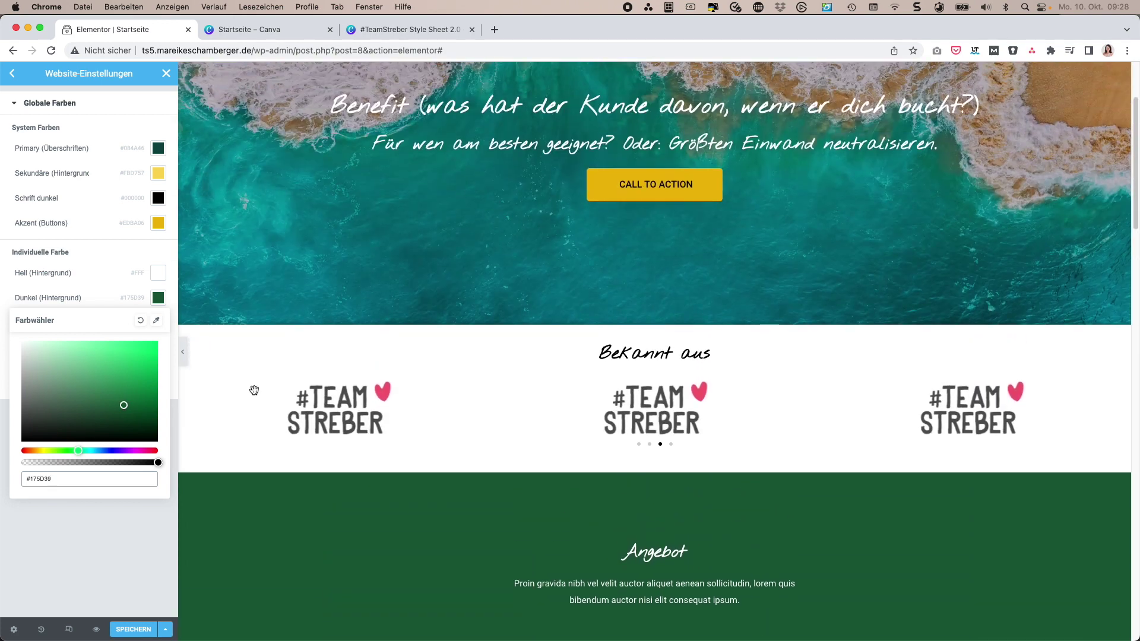
pyautogui.scroll(-15, 254, 394)
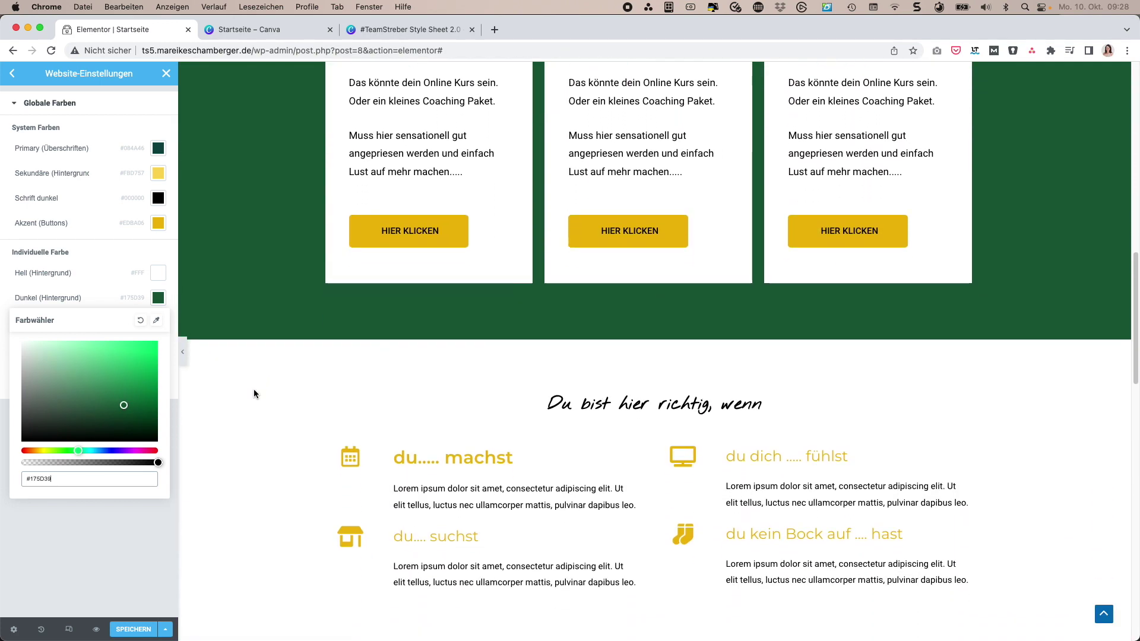
pyautogui.scroll(-6, 254, 393)
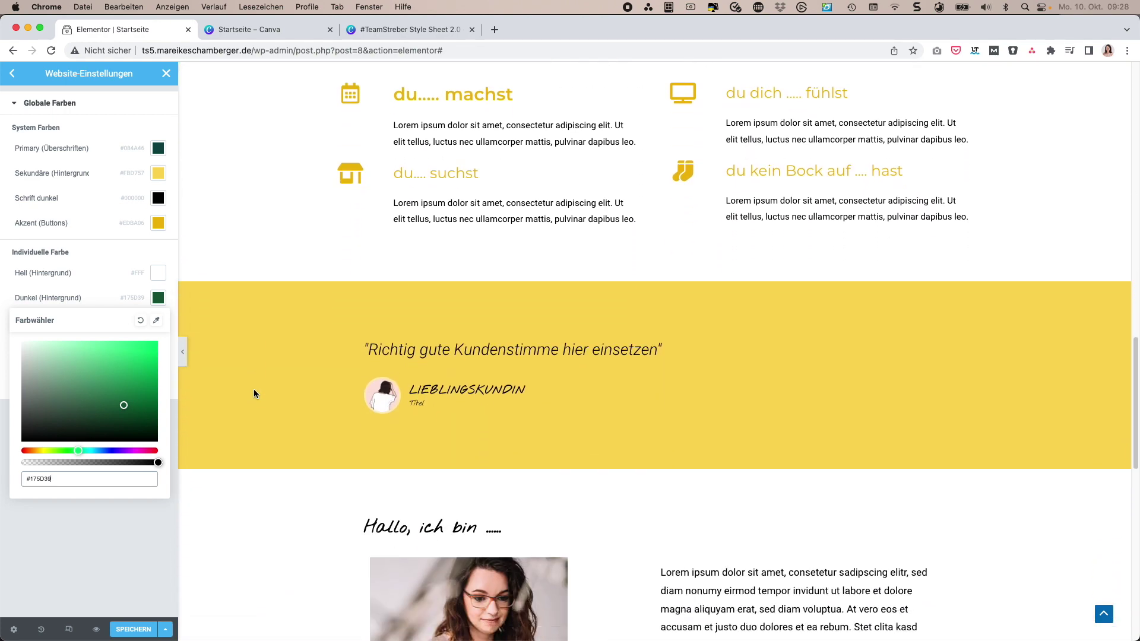
pyautogui.scroll(4, 254, 394)
pyautogui.scroll(8, 254, 394)
pyautogui.scroll(-2, 254, 394)
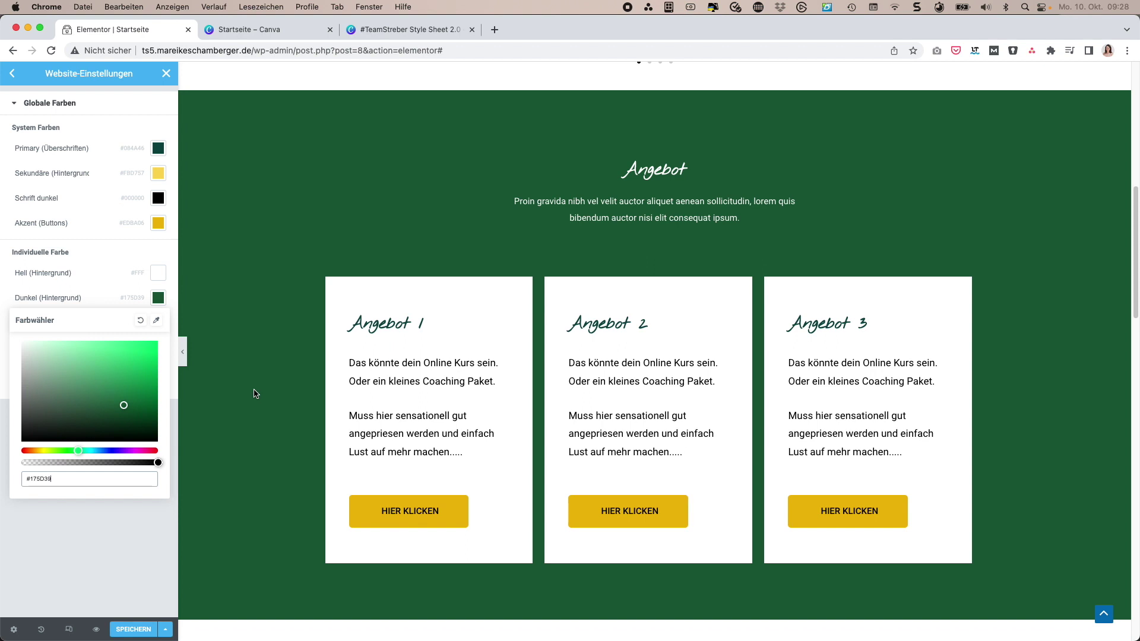
# Step: Set the Eckenradius of the global button style to 0 px on all sides, and check the Rahmentyp options
pyautogui.click(10, 74)
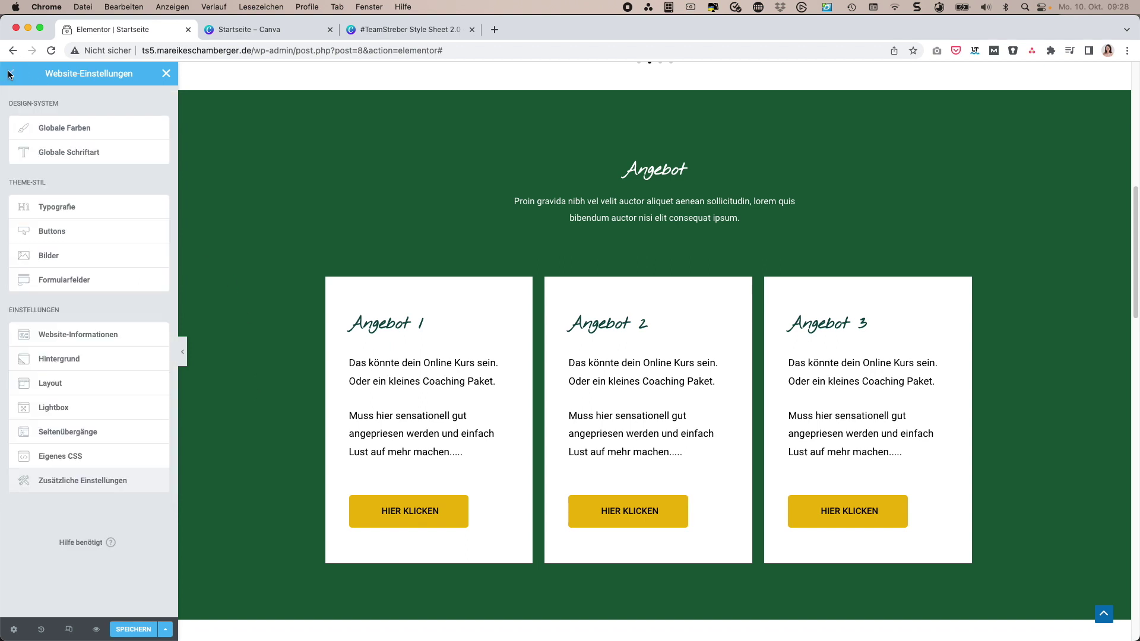
pyautogui.click(51, 233)
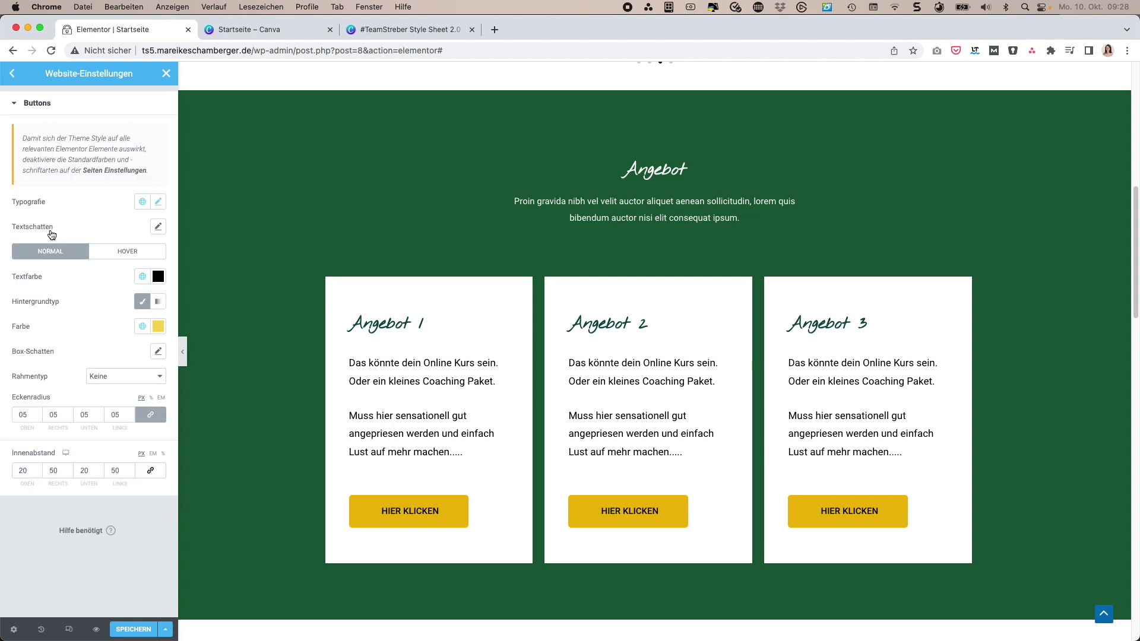
pyautogui.click(30, 414)
pyautogui.click(114, 378)
pyautogui.click(114, 377)
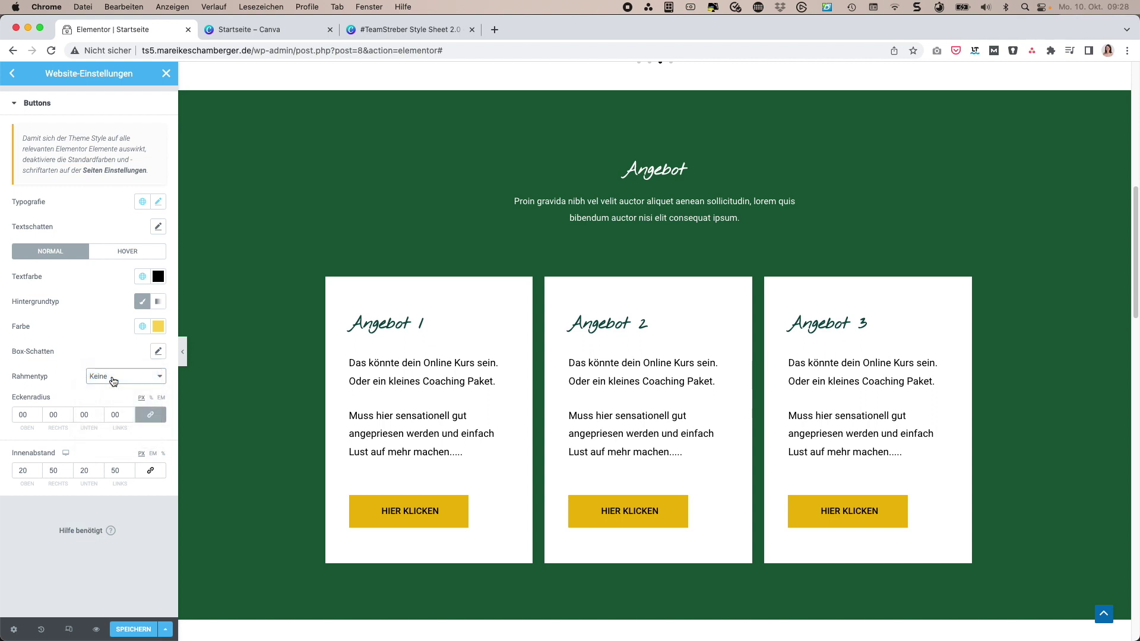